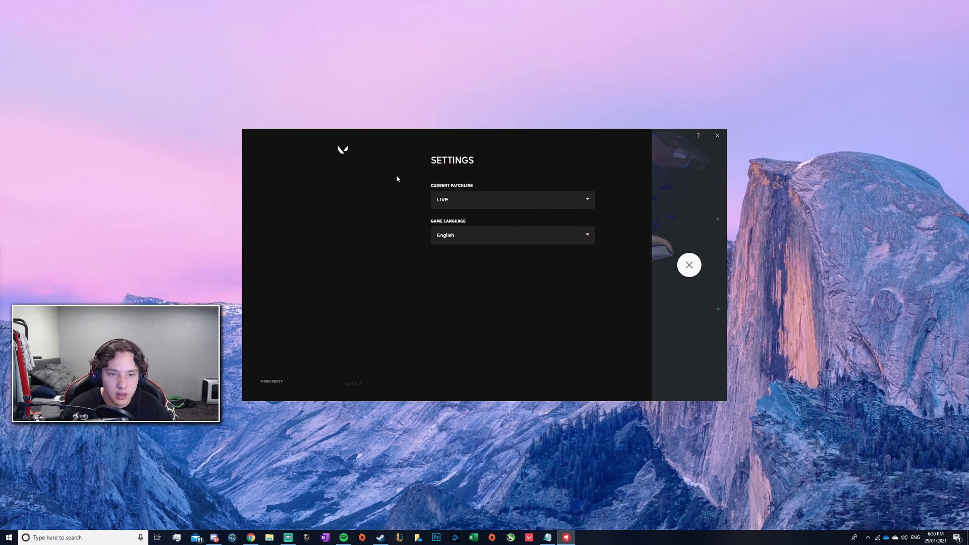
Step: Close the launcher settings and open Local Disk (E:) in File Explorer, placing its window clear of the launcher's sign-in form
click(689, 265)
click(269, 537)
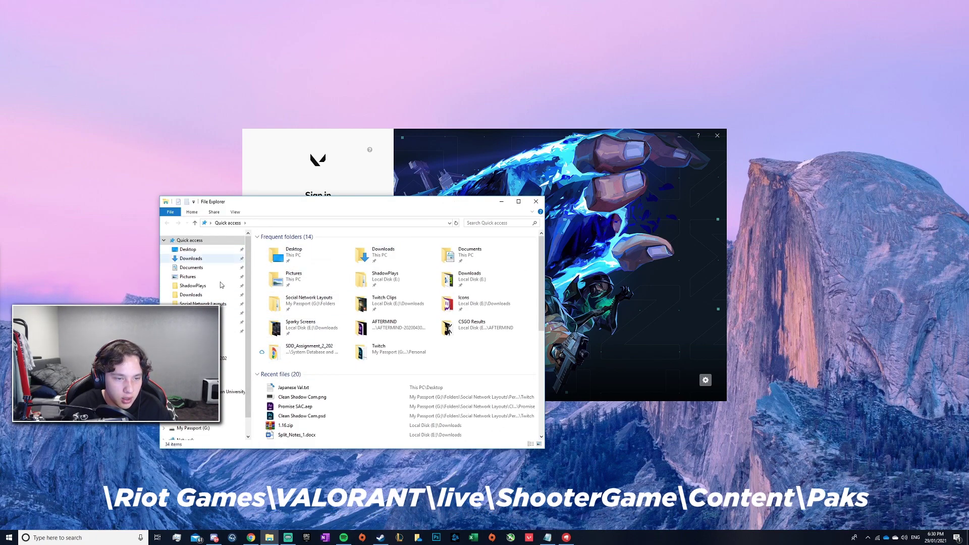
click(233, 416)
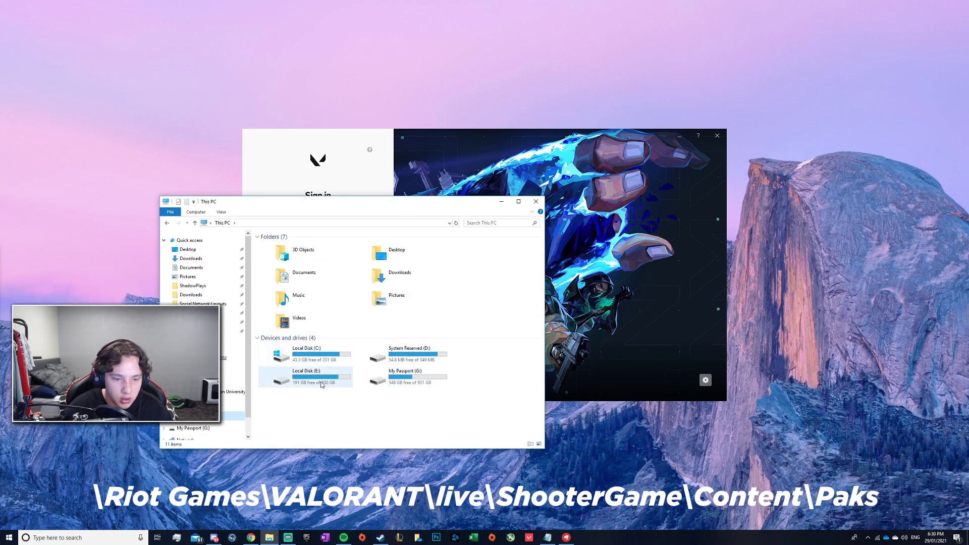
double_click(322, 384)
drag(393, 209, 581, 201)
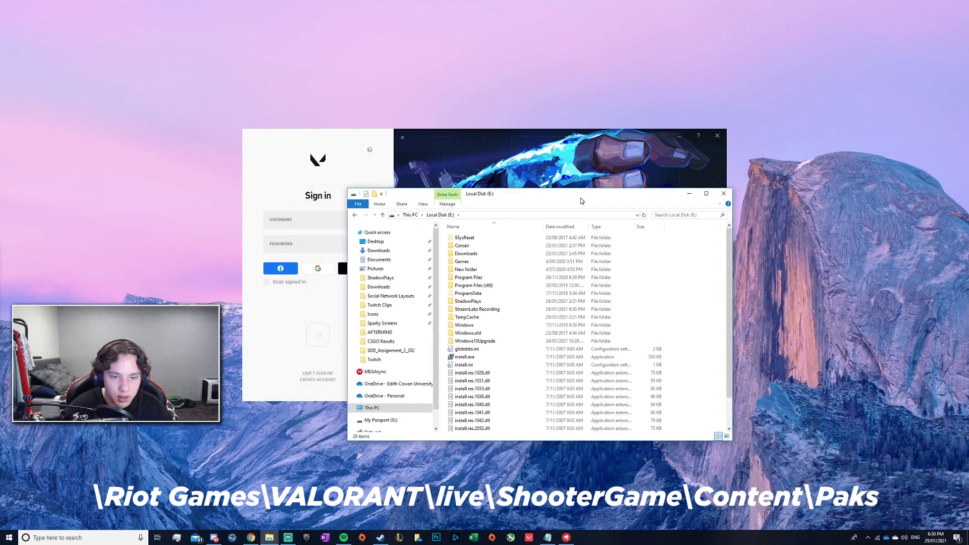
Step: Open the folder Program Files\Riot Games\VALORANT\live\ShooterGame\Content\Paks on drive E
double_click(488, 278)
scroll(514, 381, down, 5)
scroll(518, 385, down, 2)
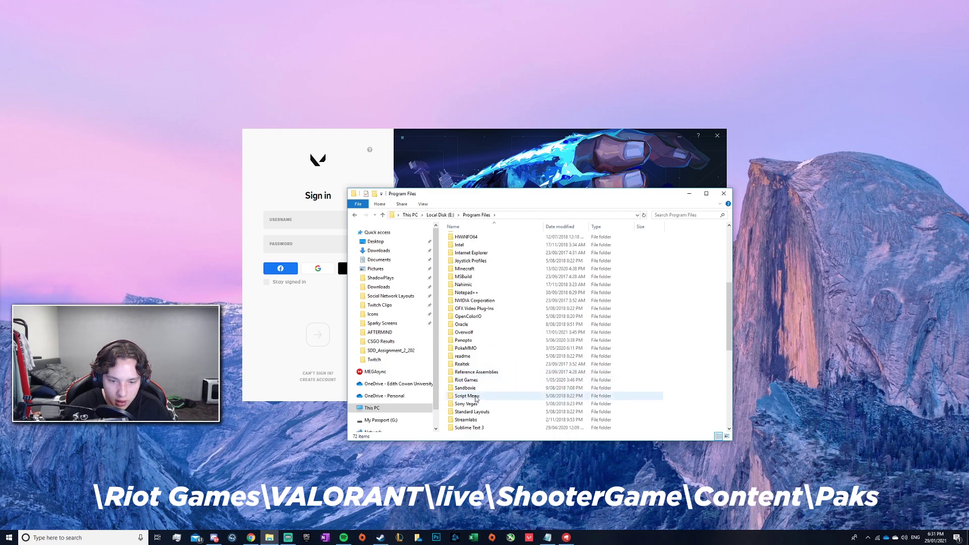
double_click(512, 381)
double_click(478, 239)
double_click(489, 241)
double_click(492, 246)
double_click(491, 246)
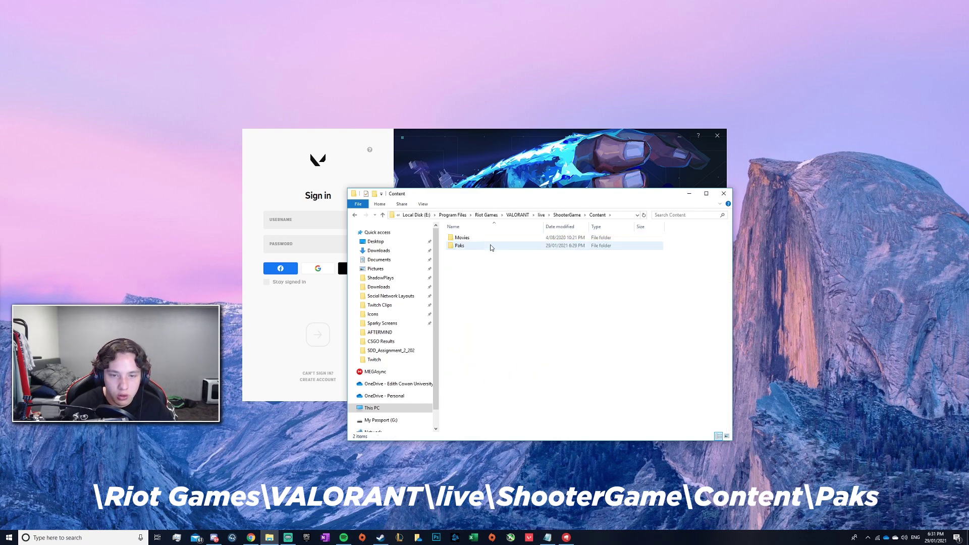
double_click(488, 245)
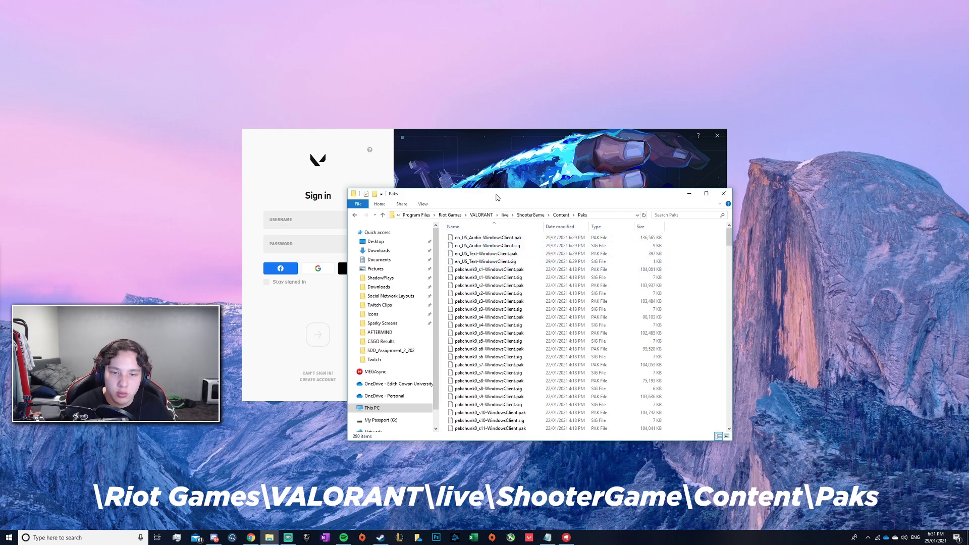
Step: Copy en_US_Text-WindowsClient.pak and en_US_Text-WindowsClient.sig from the Paks folder
drag(501, 200, 469, 208)
click(487, 262)
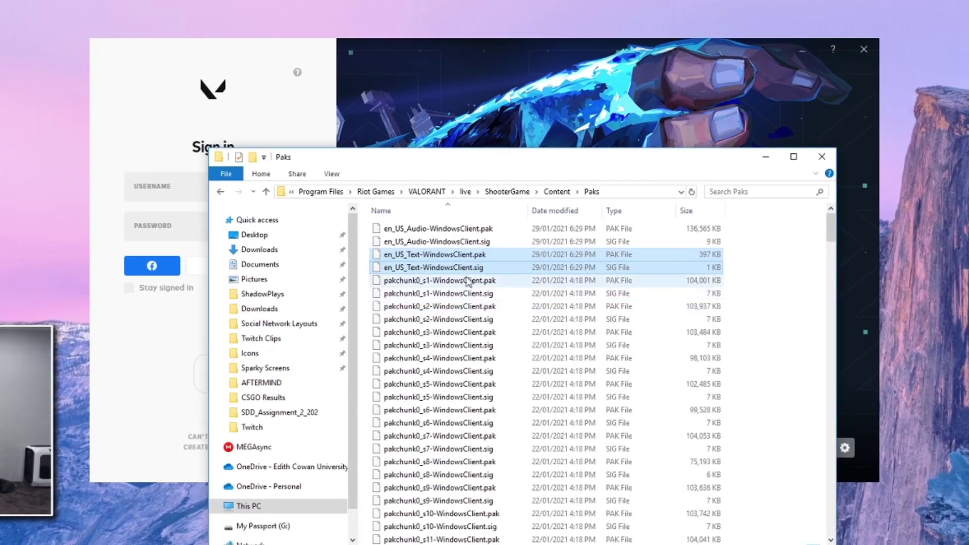
shift+click(473, 269)
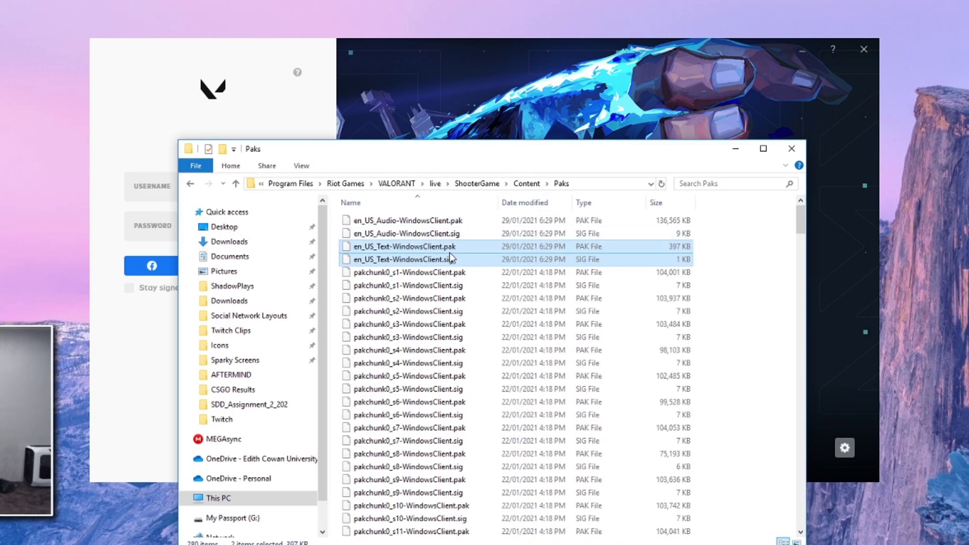
right_click(454, 256)
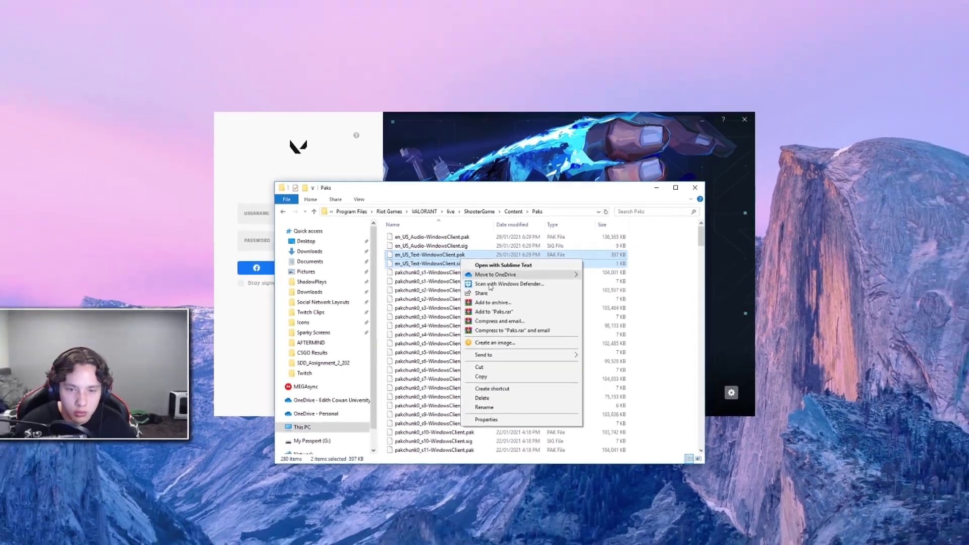
click(479, 426)
Step: Create a new desktop folder named English Val
right_click(384, 79)
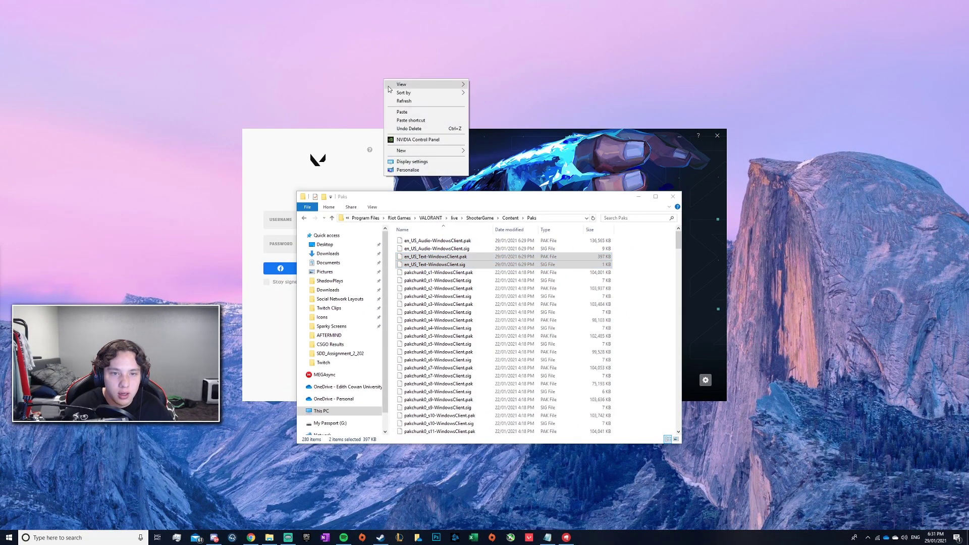
mouse_move(436, 150)
click(492, 152)
text(English Val)
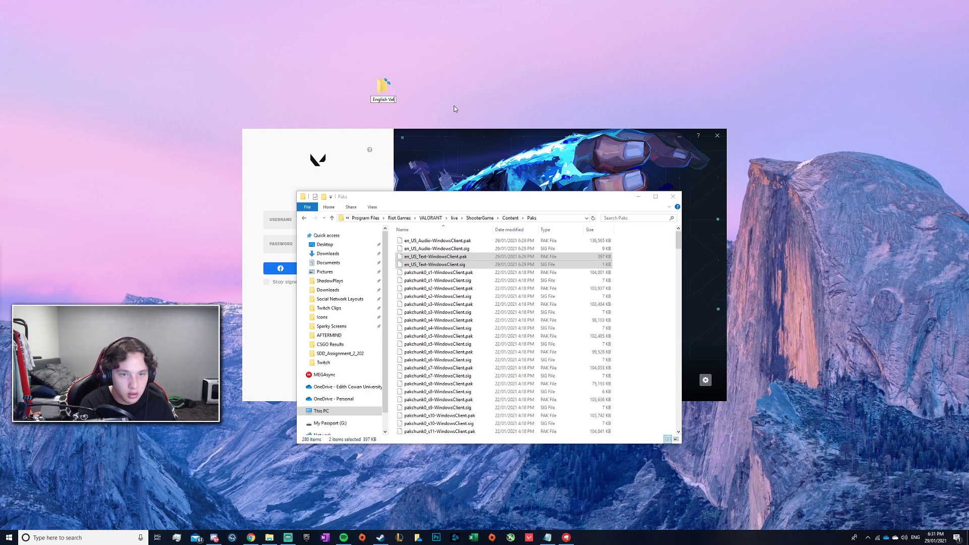
key(Return)
Step: Paste the copied en_US_Text files into the English Val folder and close its window
key(Return)
key(ctrl+v)
drag(452, 205, 357, 183)
click(696, 201)
click(846, 192)
Step: Set the game language to 日本語 in the Valorant launcher settings and close the settings
click(610, 157)
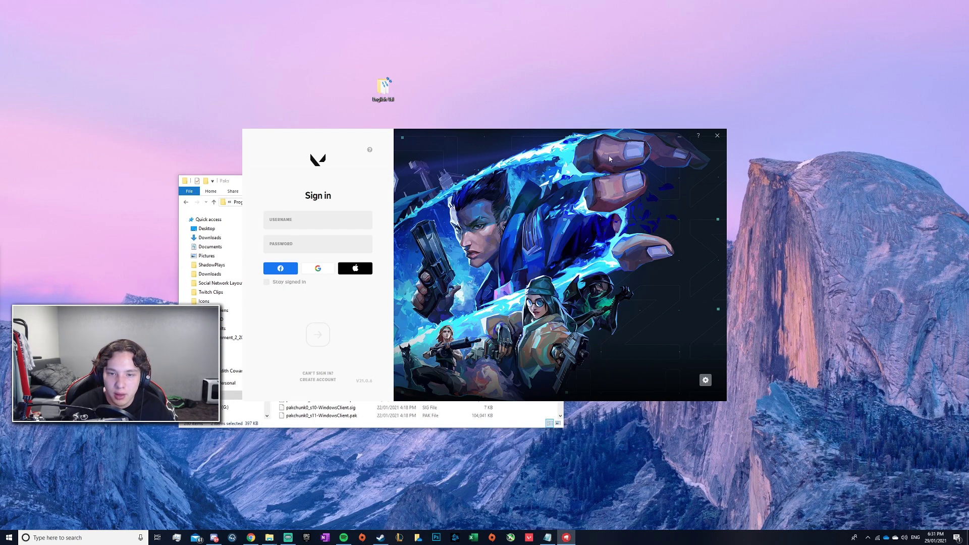
click(705, 381)
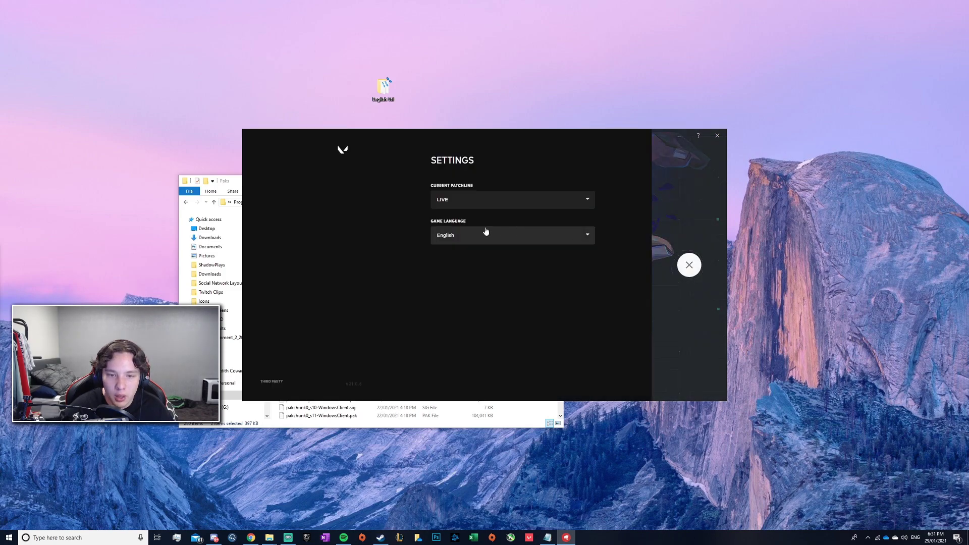
click(481, 236)
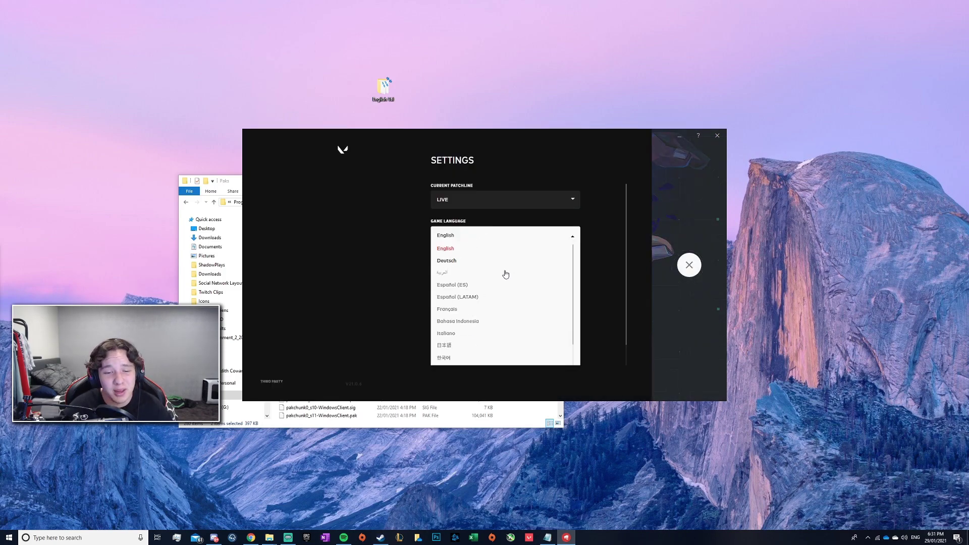
click(453, 347)
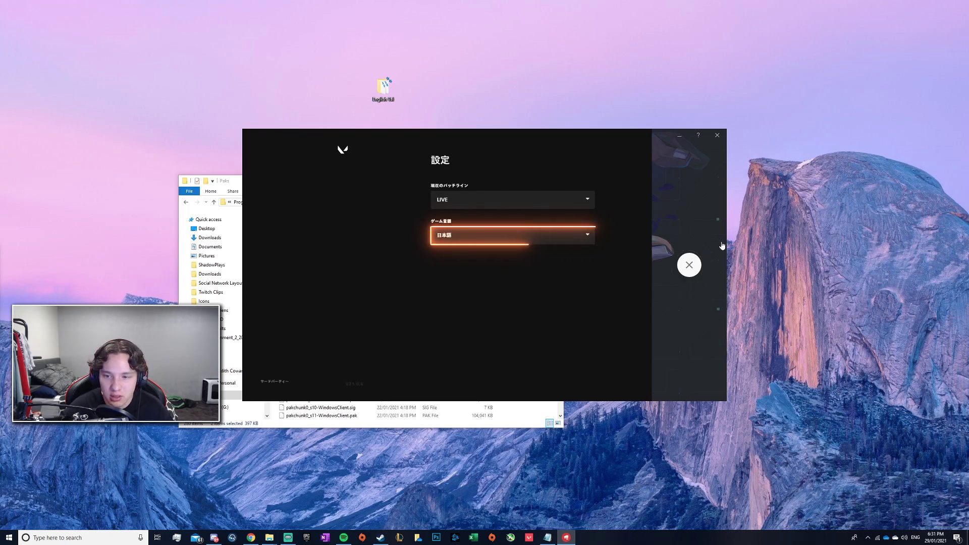
click(689, 265)
Step: Close the Valorant launcher and start it again by searching Windows for valorant
click(717, 135)
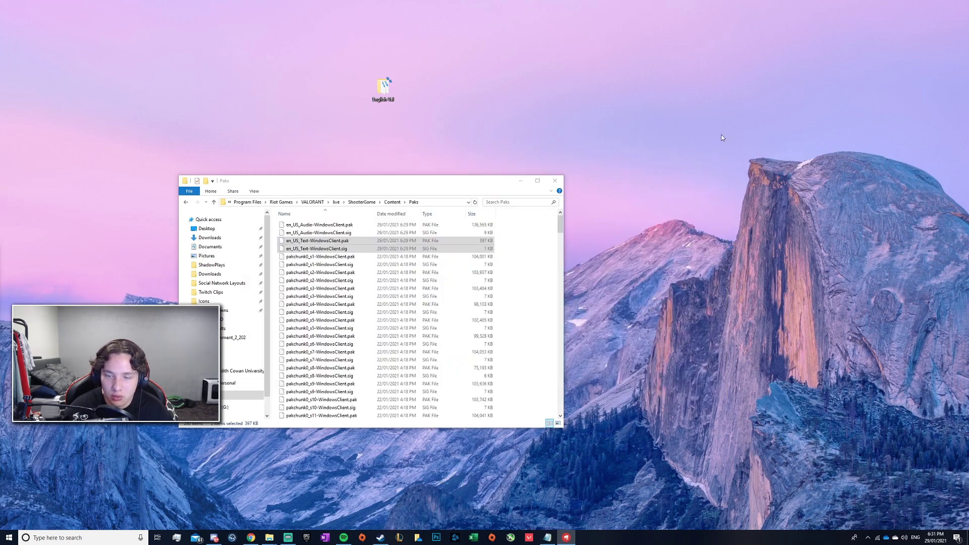
click(131, 537)
text(valorant)
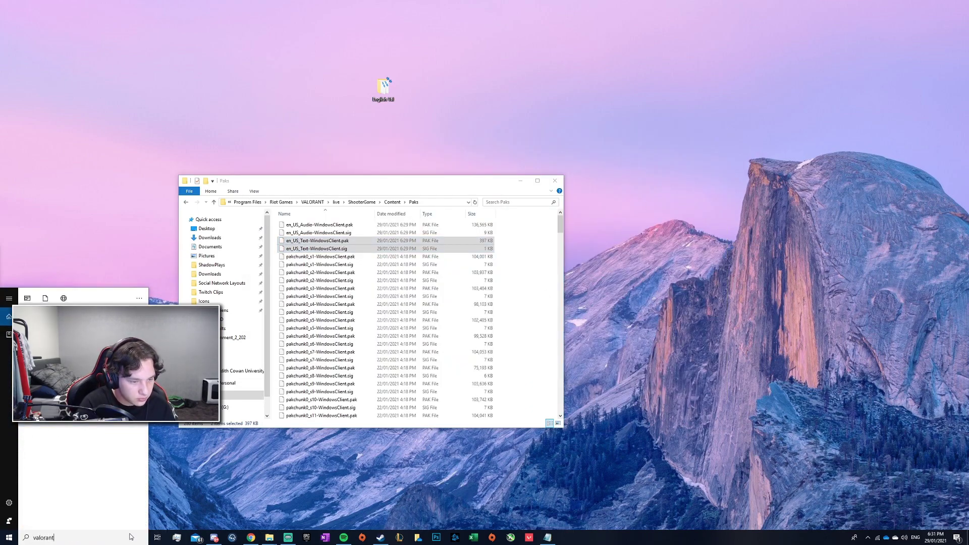
key(Return)
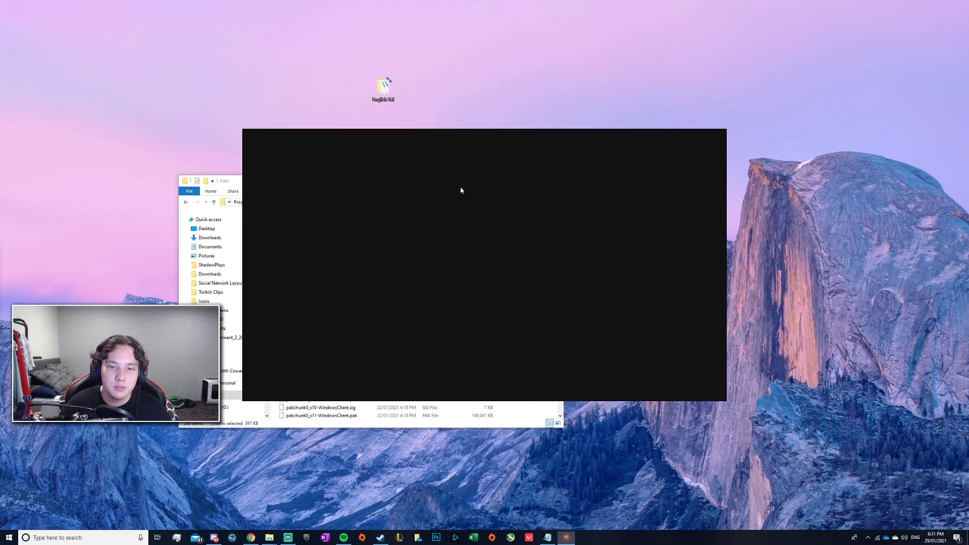
Step: Examine the names of the Japanese text .pak and .sig files in the Paks folder
click(240, 182)
click(300, 249)
shift+click(297, 240)
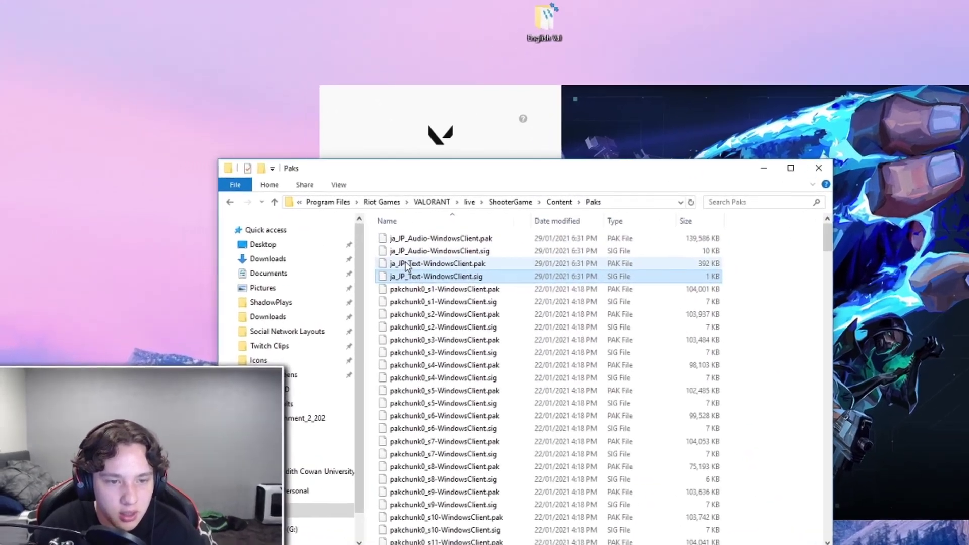
click(407, 264)
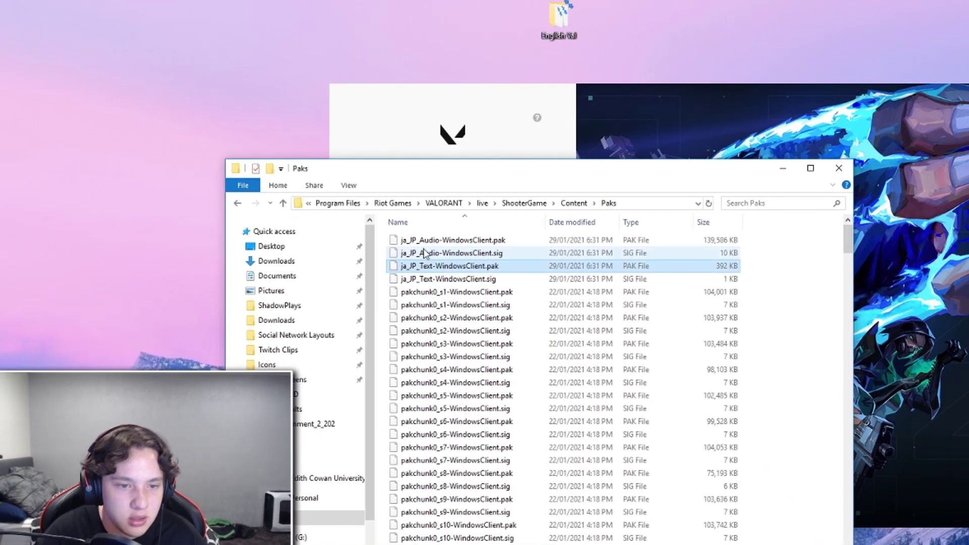
Step: Open the English Val desktop folder and place its window beside the Paks window
click(547, 36)
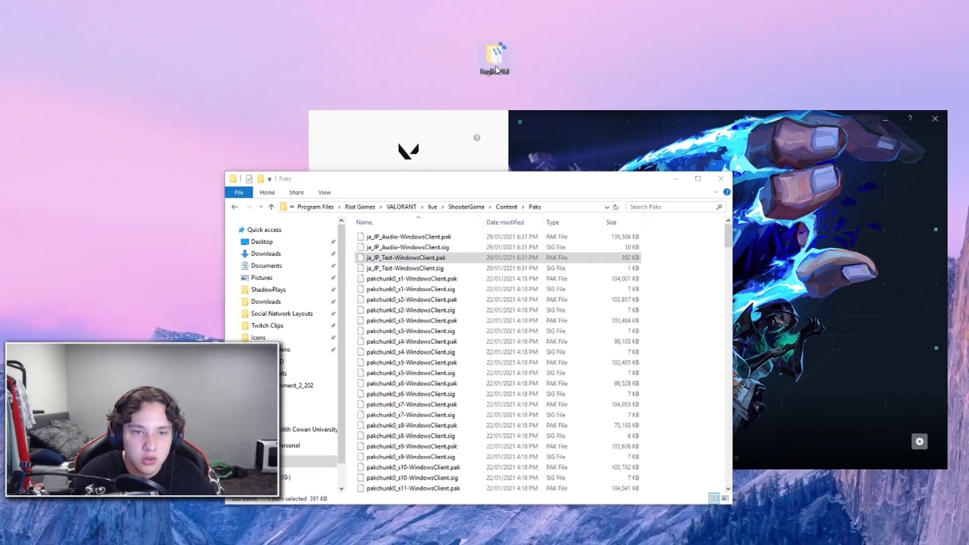
double_click(496, 70)
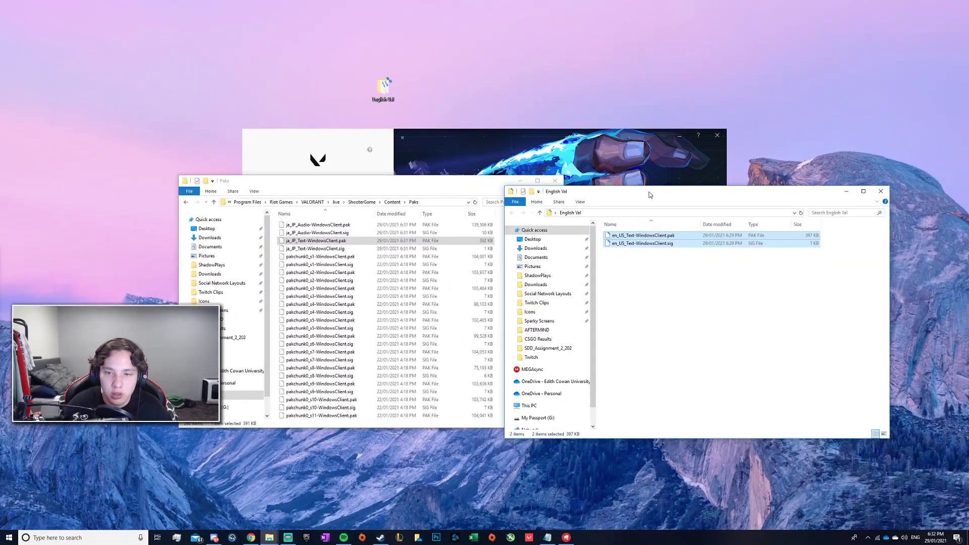
click(639, 180)
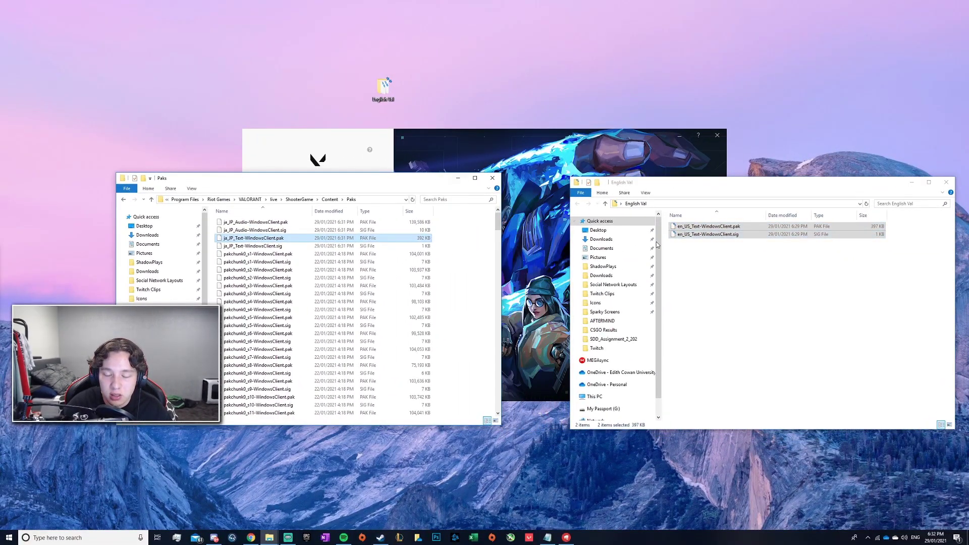
Step: Rename the .sig file in the English Val folder as ja_JP_Text-WindowsClient.sig
click(708, 271)
click(690, 237)
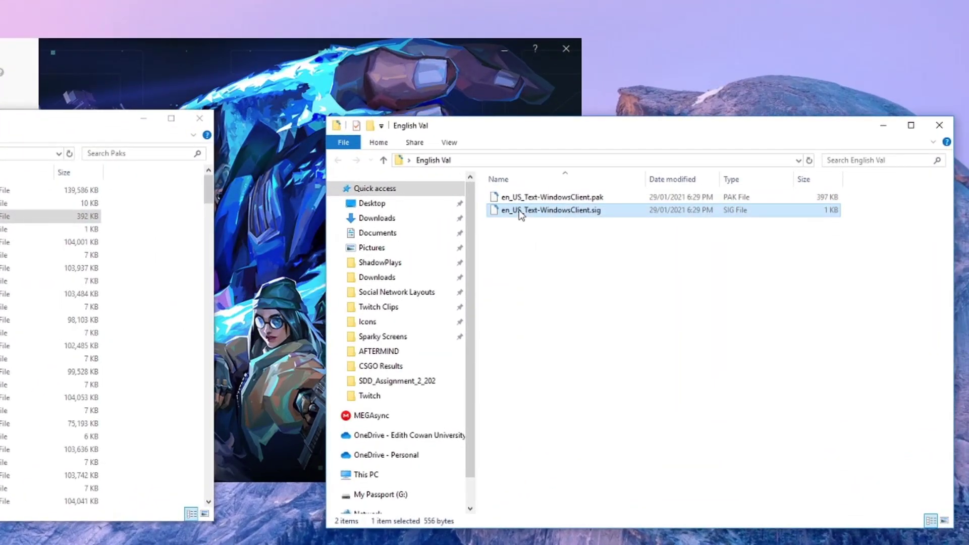
click(520, 216)
drag(523, 212, 499, 215)
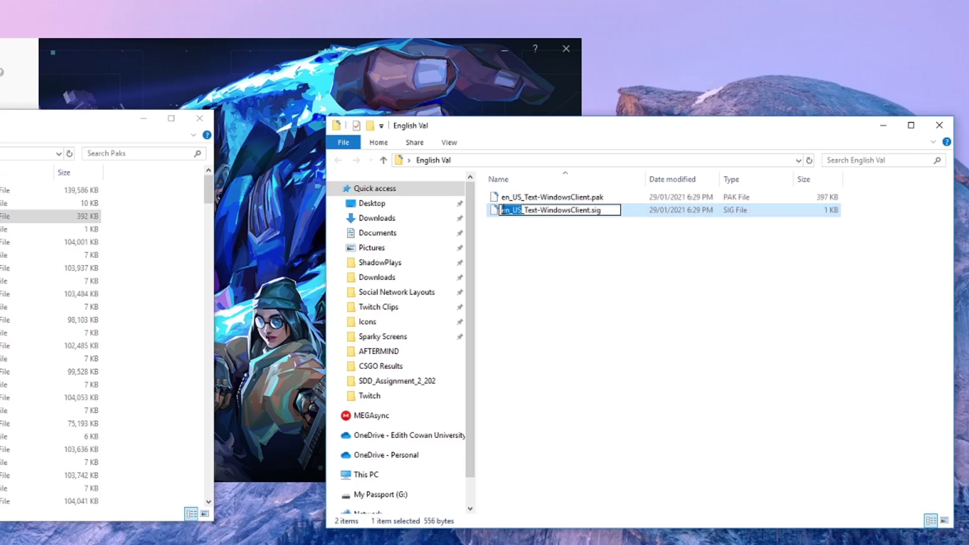
text(ja_JP)
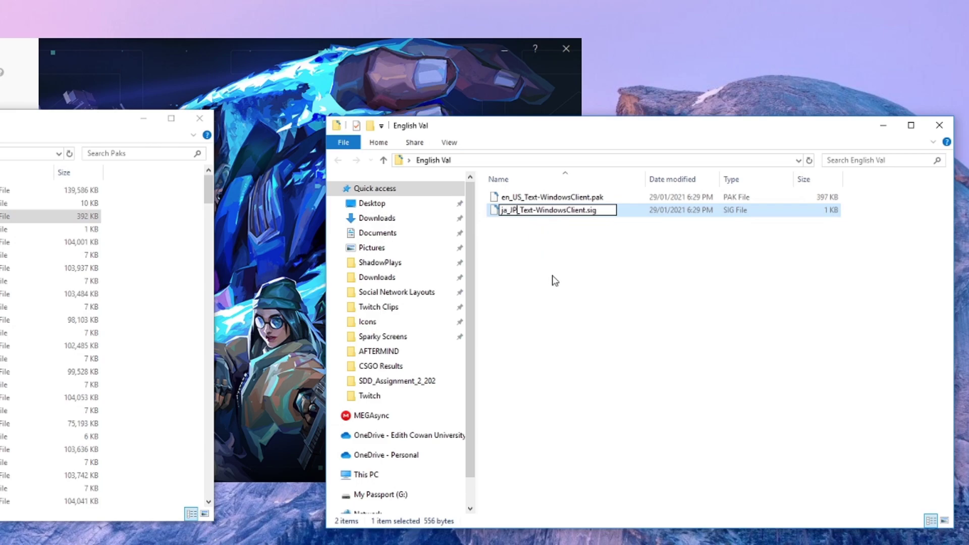
key(Return)
Step: Rename the .pak file in the English Val folder as ja_JP_Text-WindowsClient.pak
click(518, 198)
click(522, 198)
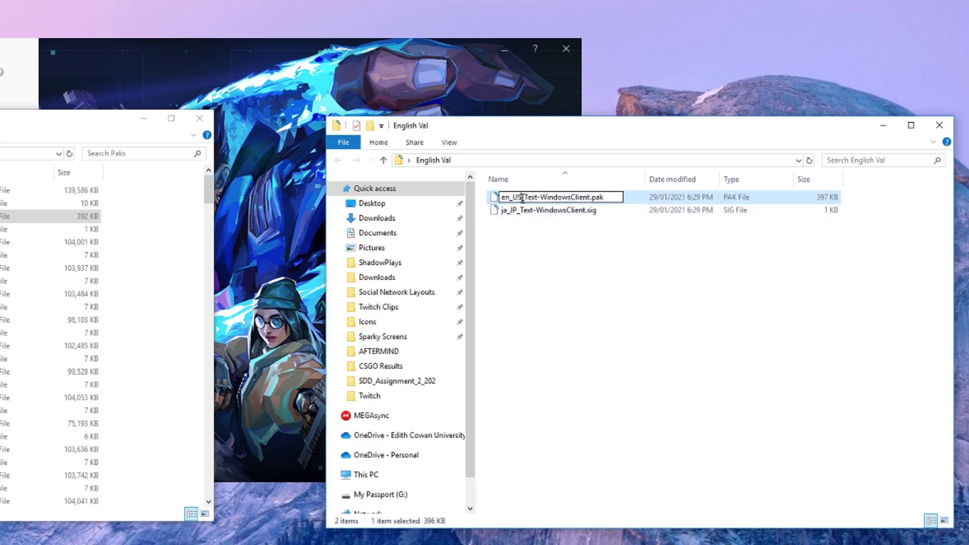
drag(522, 198, 499, 200)
text(ja_JP)
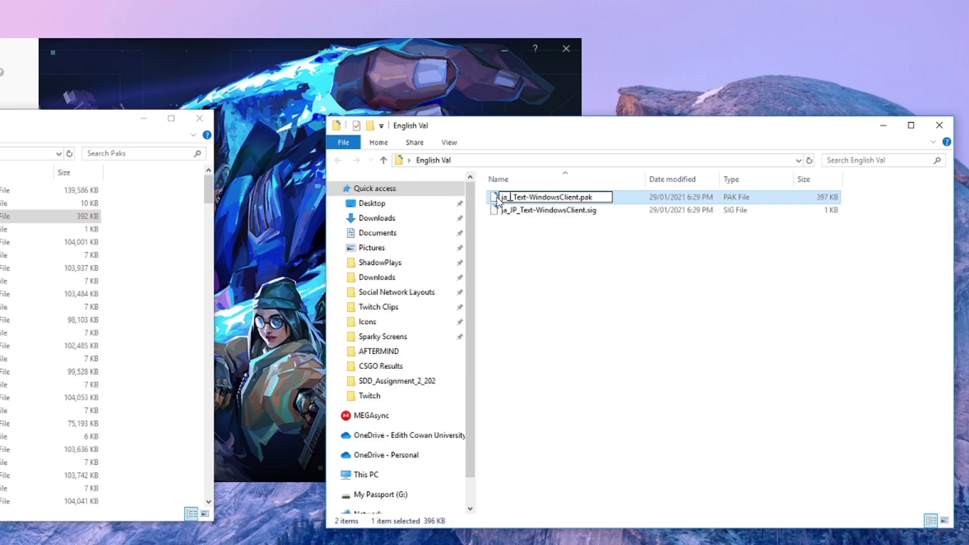
key(Return)
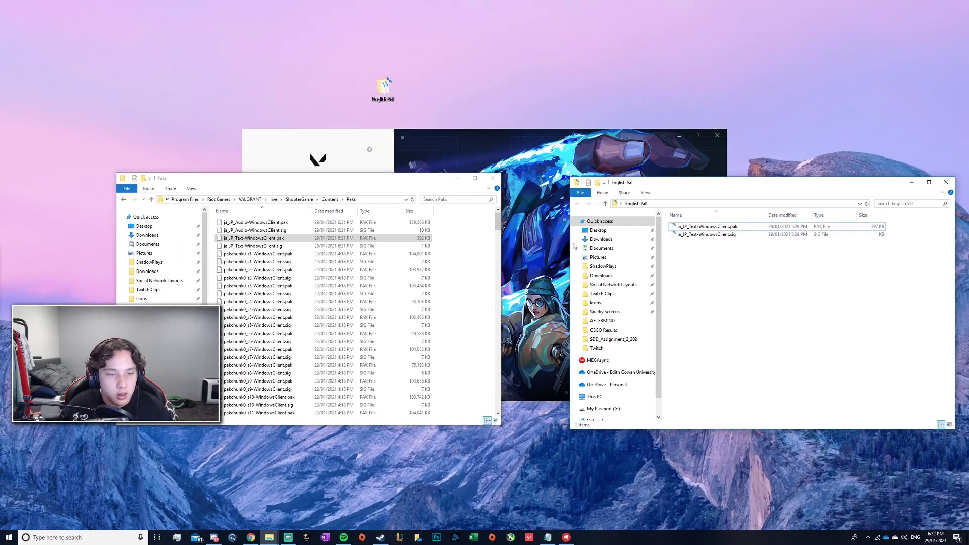
Step: Arrange the Paks and English Val windows side by side and compare the ja_JP_Text-WindowsClient.pak files in both folders
drag(671, 186, 691, 182)
drag(421, 181, 356, 194)
click(776, 182)
click(248, 251)
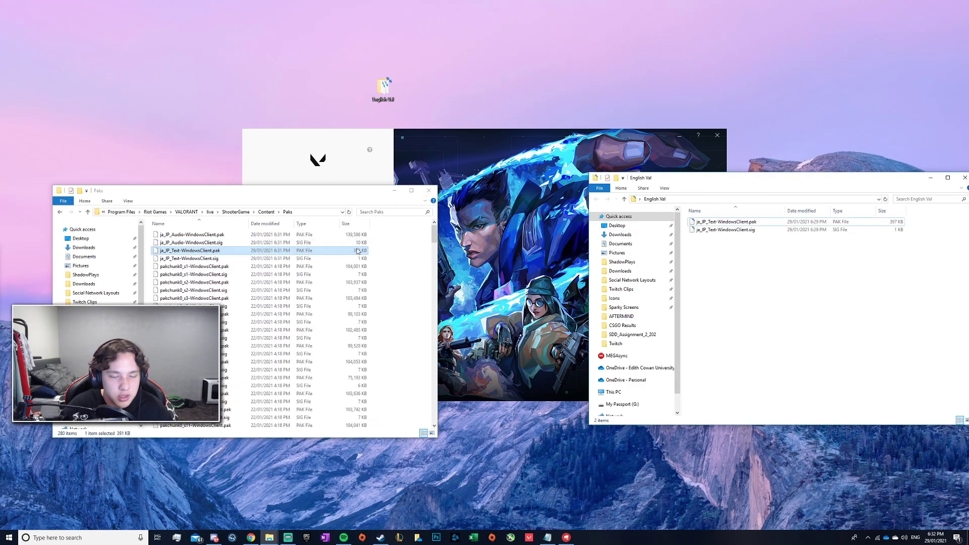
click(740, 185)
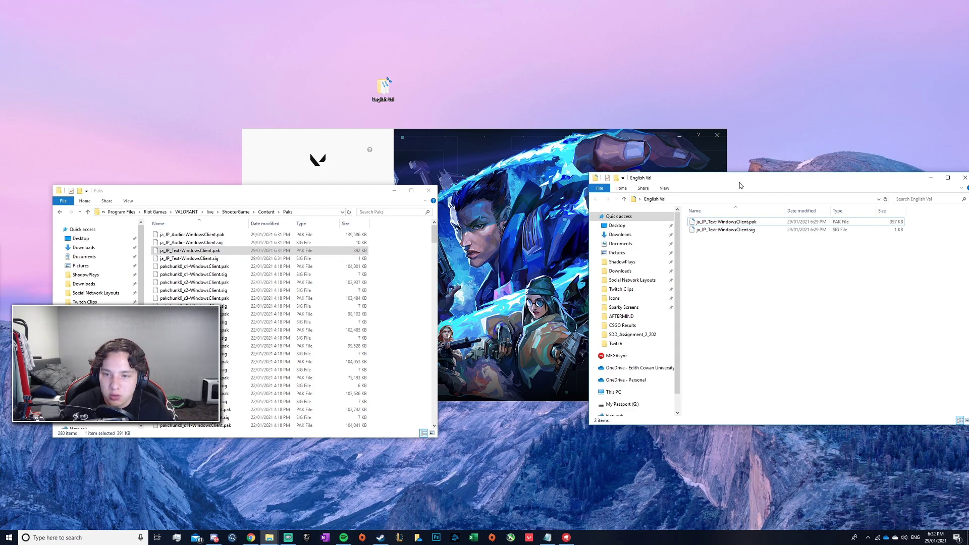
drag(741, 186, 629, 196)
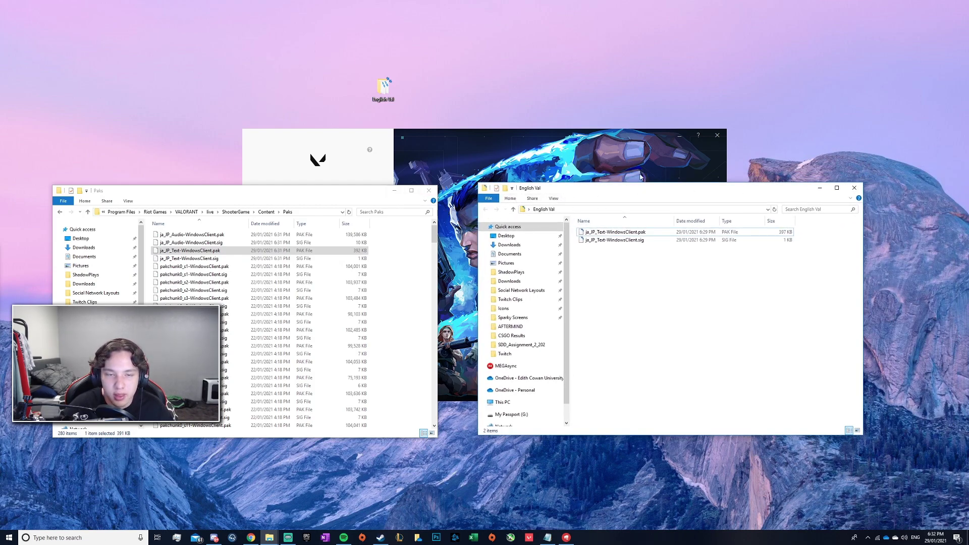
Step: Create a new text document on the desktop named Valorant .txt
right_click(506, 84)
mouse_move(535, 156)
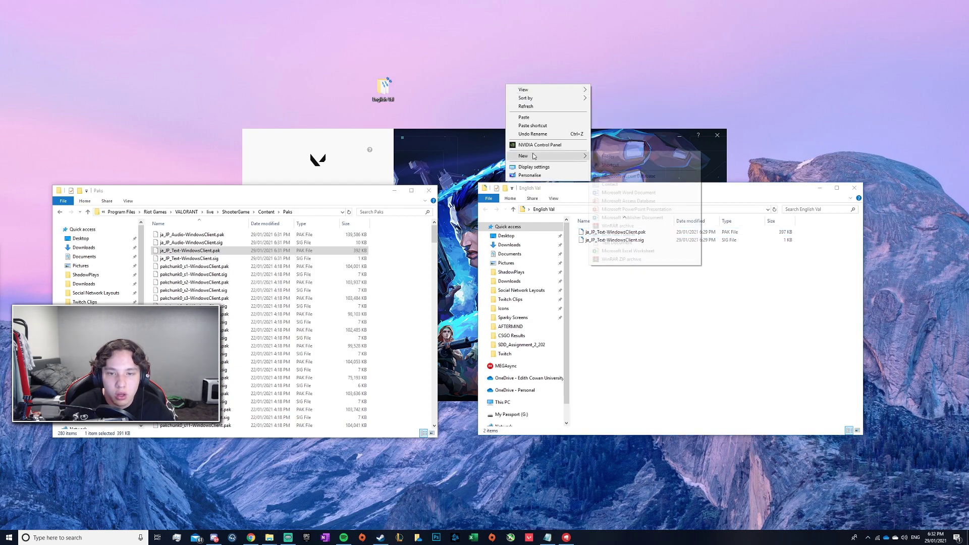
click(617, 243)
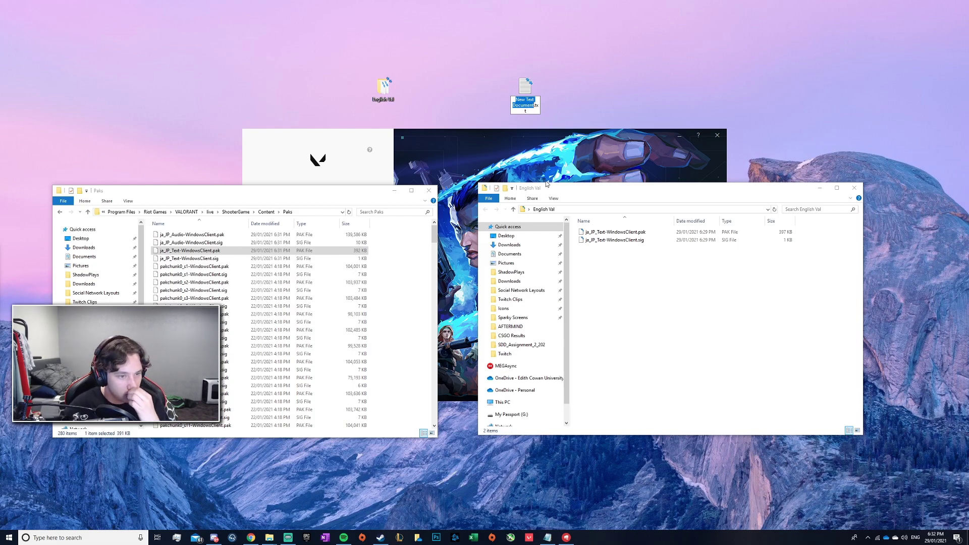
drag(556, 189, 582, 189)
click(530, 105)
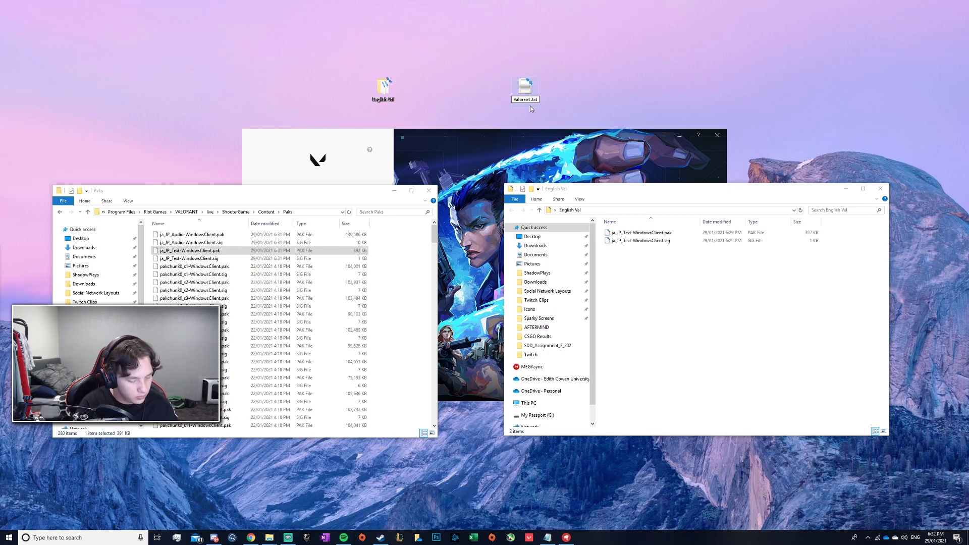
click(575, 101)
double_click(523, 91)
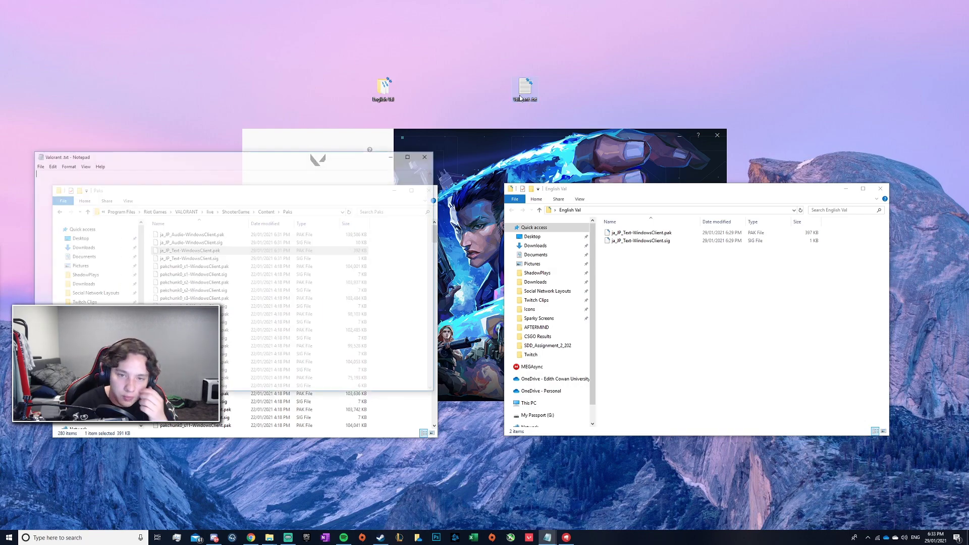
drag(346, 159, 474, 164)
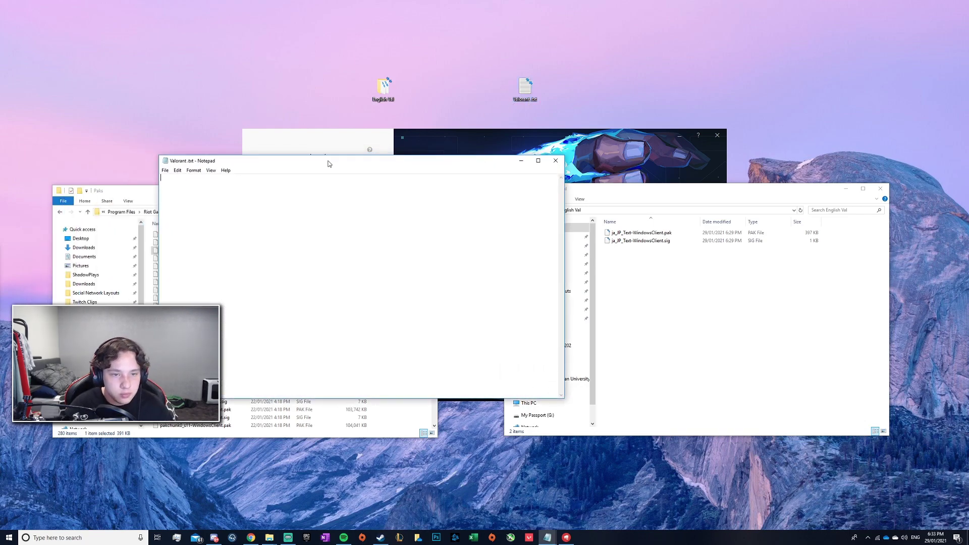
drag(328, 163, 455, 204)
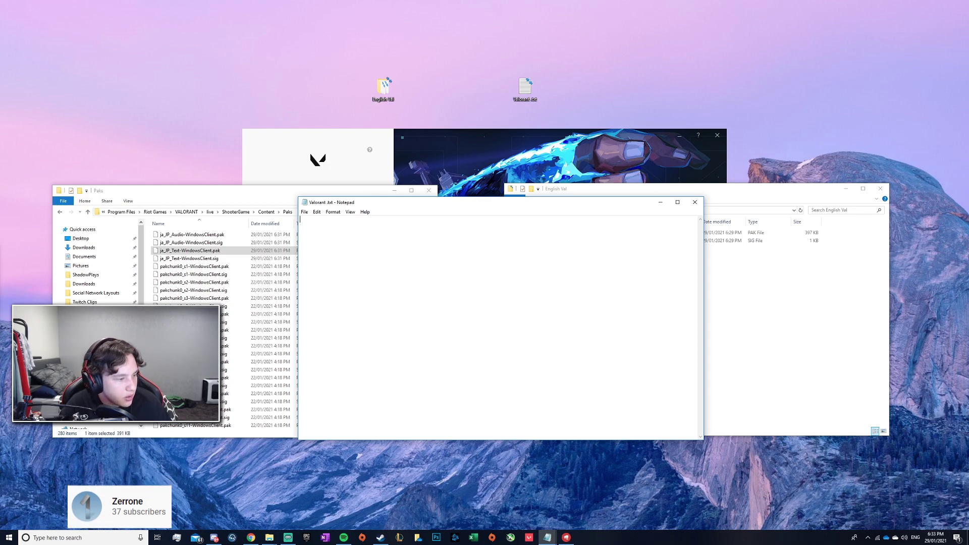
key(alt+Tab)
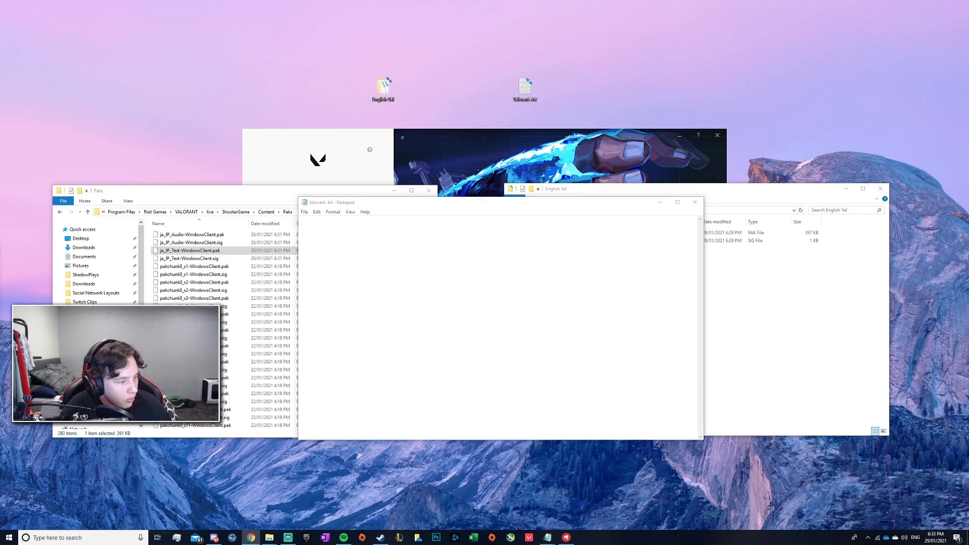
click(400, 252)
text(@echo off start " " "YOUR VALORANT LAUNCHER SHORTCUT PATH" timeout 8 copy /y "VA FILES THAT YOU WANTED TO USE " "YOUR GAME DIRECTORY PATH")
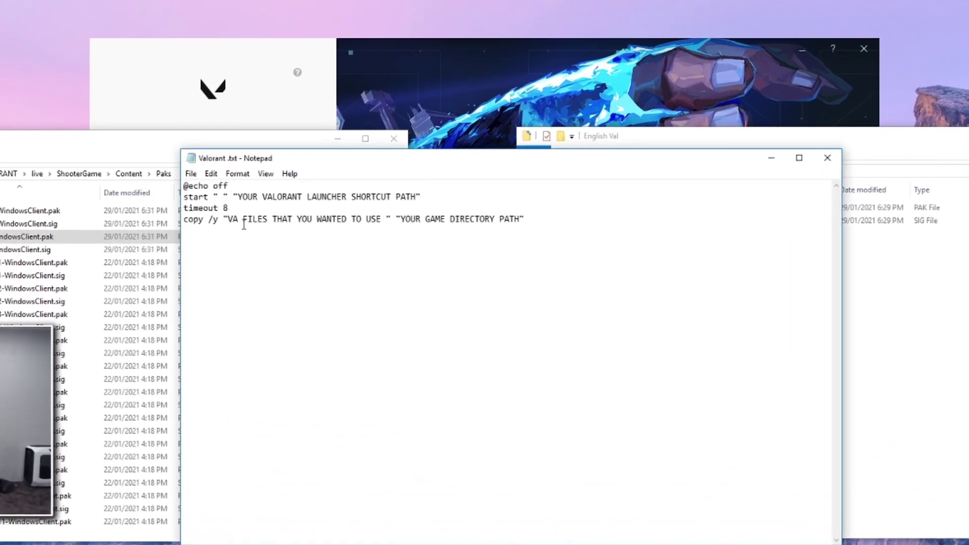
drag(425, 161, 499, 245)
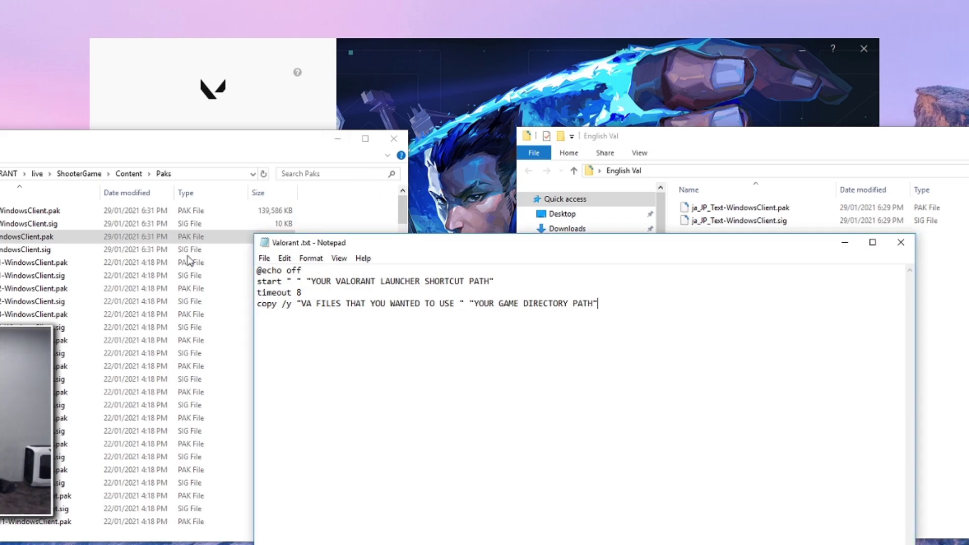
Step: Browse to C:\ProgramData\Microsoft\Windows\Start Menu\Programs\Riot Games and select the VALORANT shortcut
drag(321, 282, 454, 281)
drag(489, 246, 706, 166)
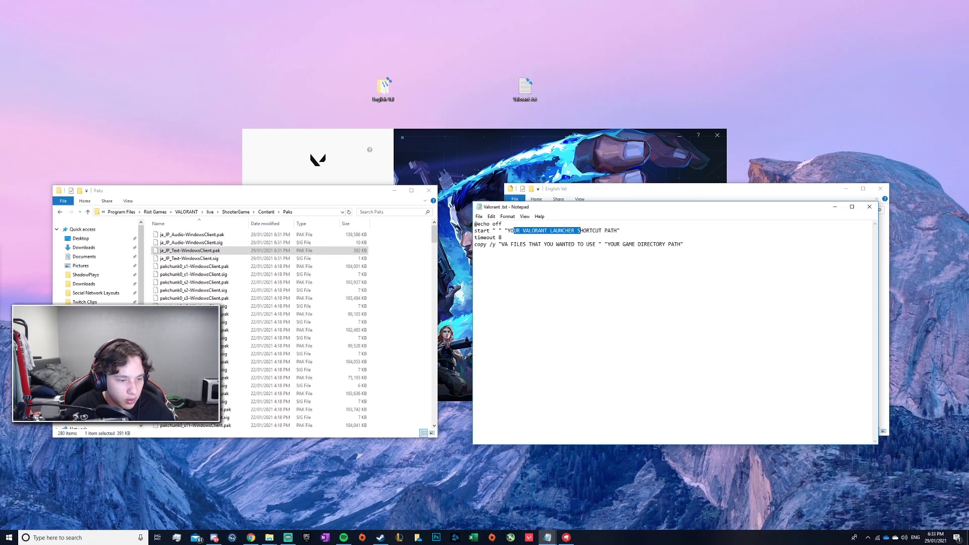
click(80, 416)
double_click(226, 341)
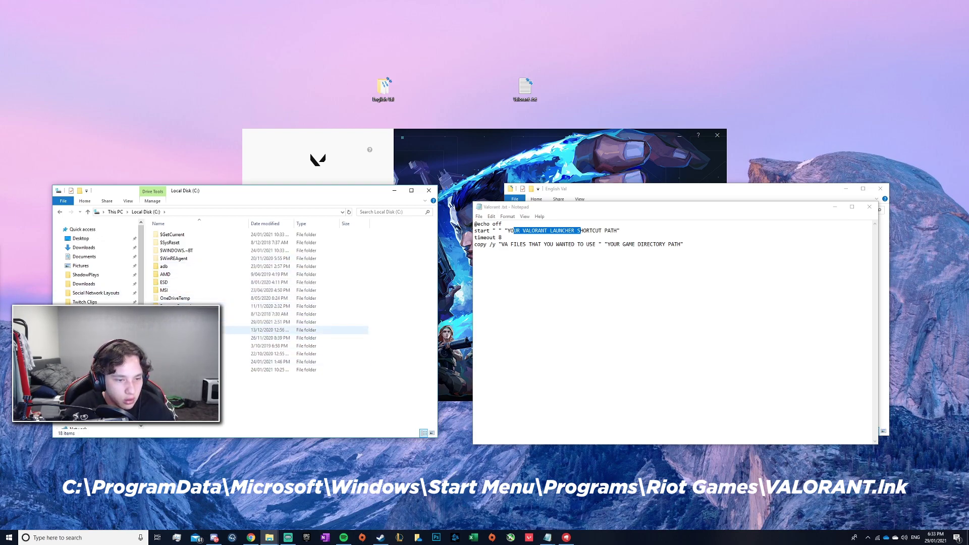
double_click(202, 338)
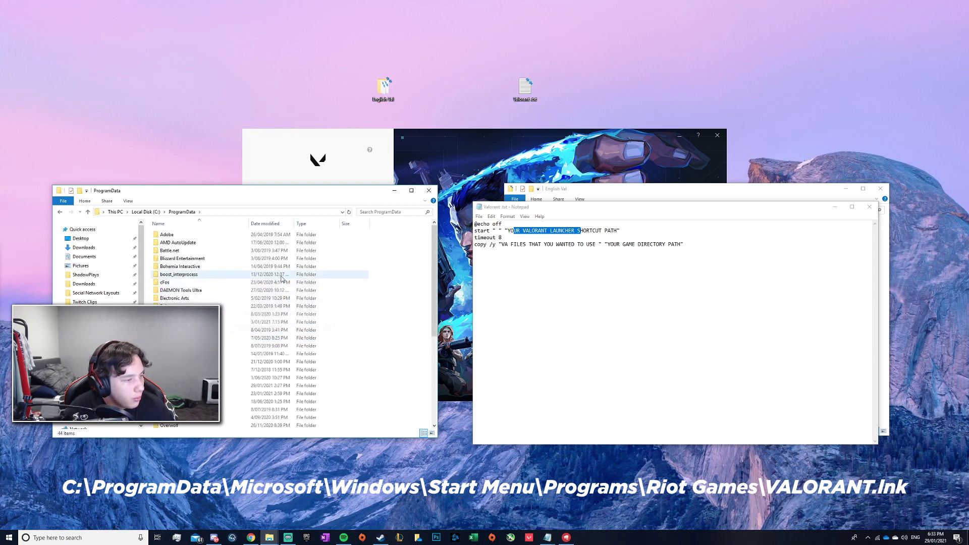
scroll(253, 344, down, 3)
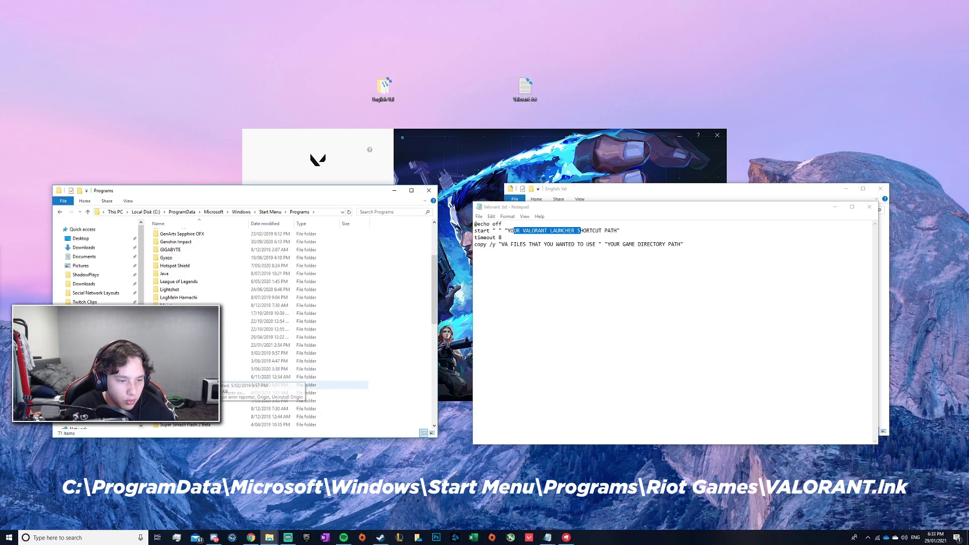
double_click(197, 385)
click(200, 236)
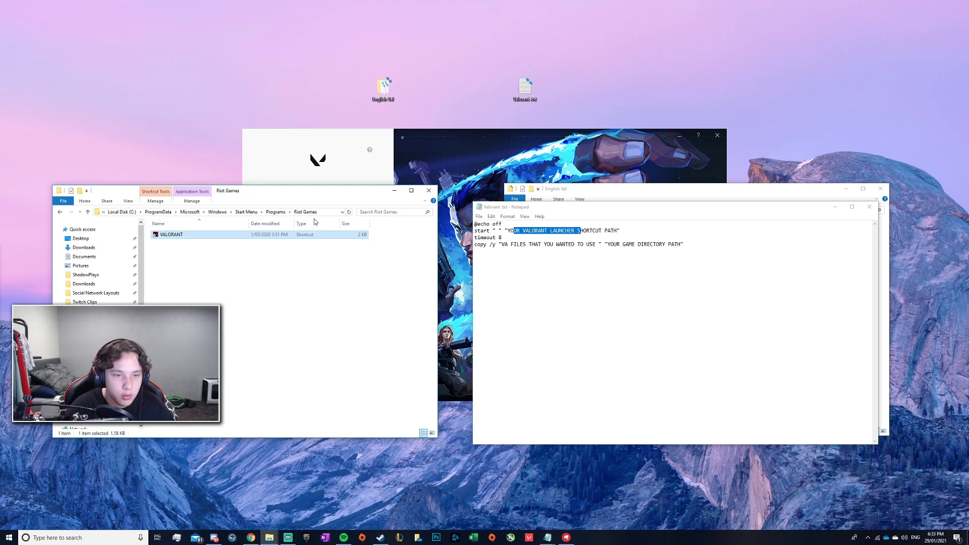
Step: Replace the launcher shortcut placeholder with C:\ProgramData\Microsoft\Windows\Start Menu\Programs\Riot Games\VALORANT.lnk inside the quotes
right_click(324, 238)
click(323, 211)
key(ctrl+c)
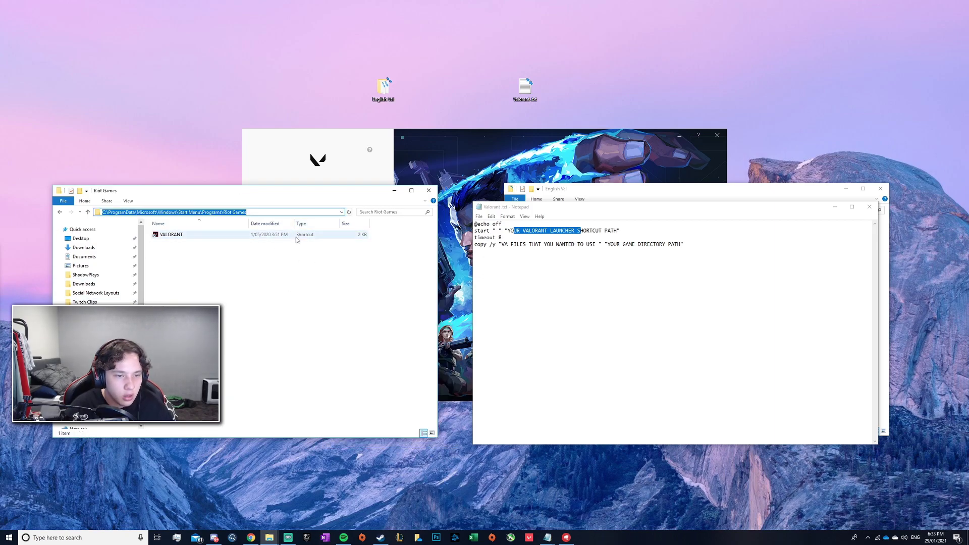
drag(635, 245, 629, 244)
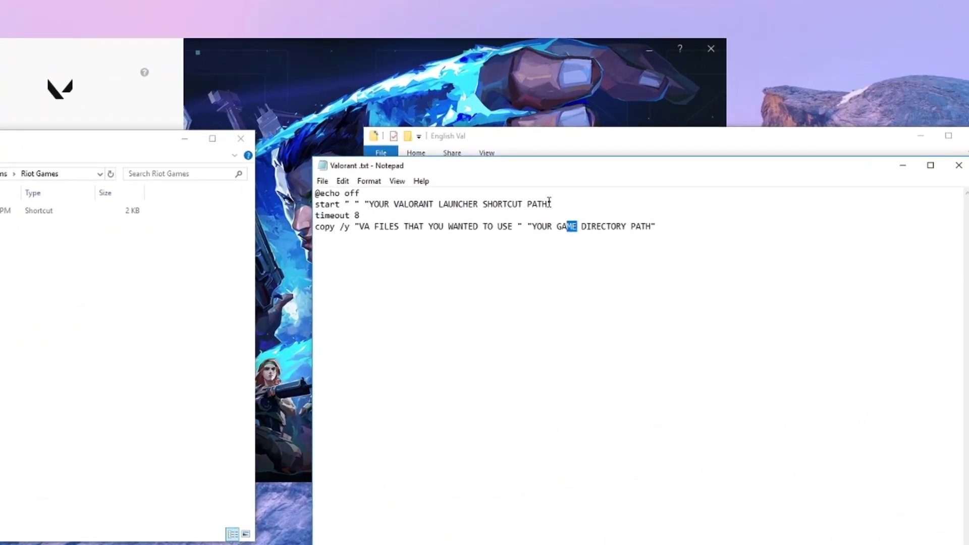
drag(550, 204, 372, 204)
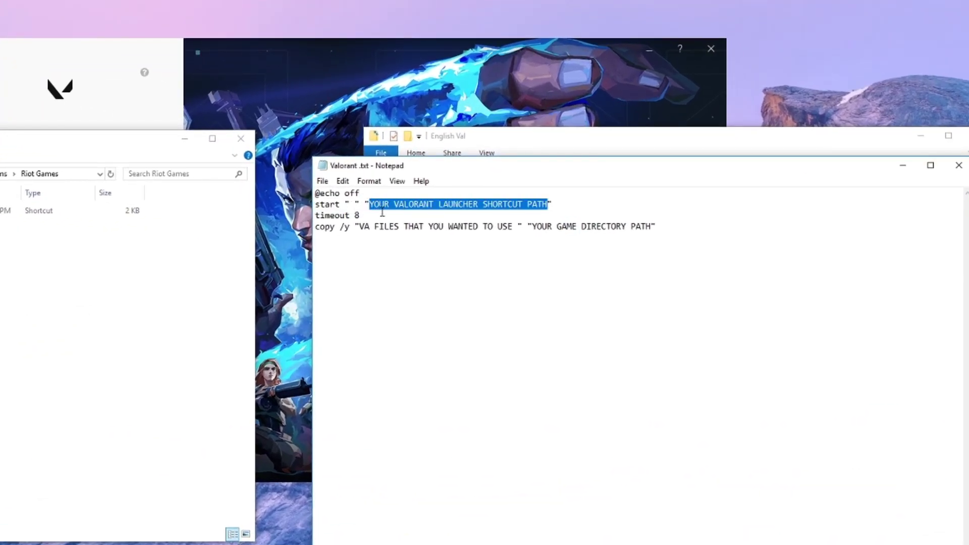
key(ctrl+v)
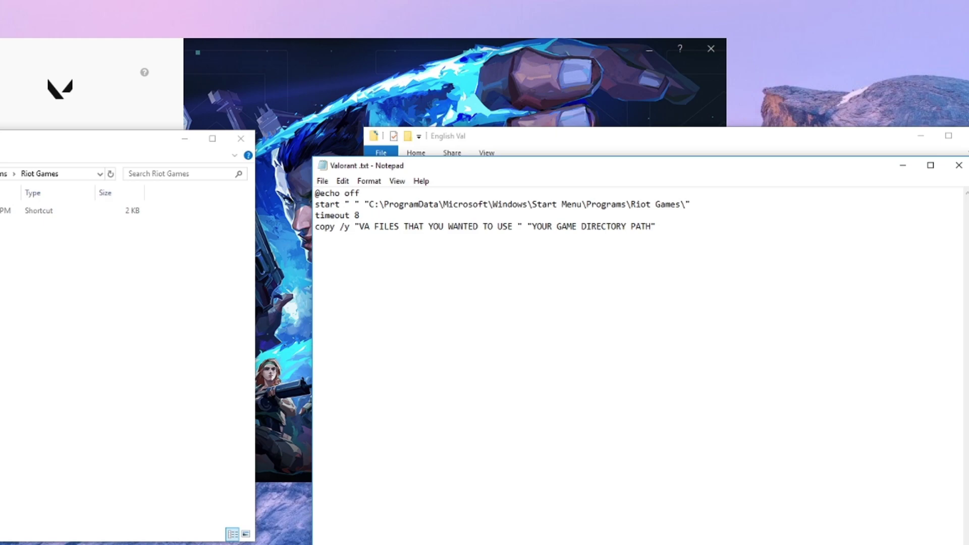
text(\VALORANT.lnk)
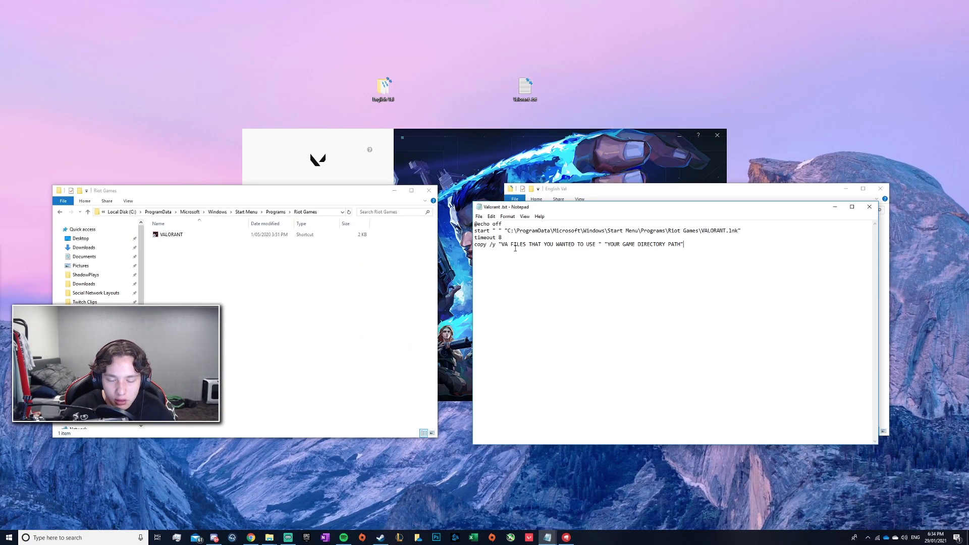
Step: Replace the VA files placeholder in the copy line with the full path of the English Val desktop folder
drag(606, 211, 467, 261)
drag(534, 255, 462, 262)
drag(683, 193, 687, 193)
drag(746, 179, 747, 179)
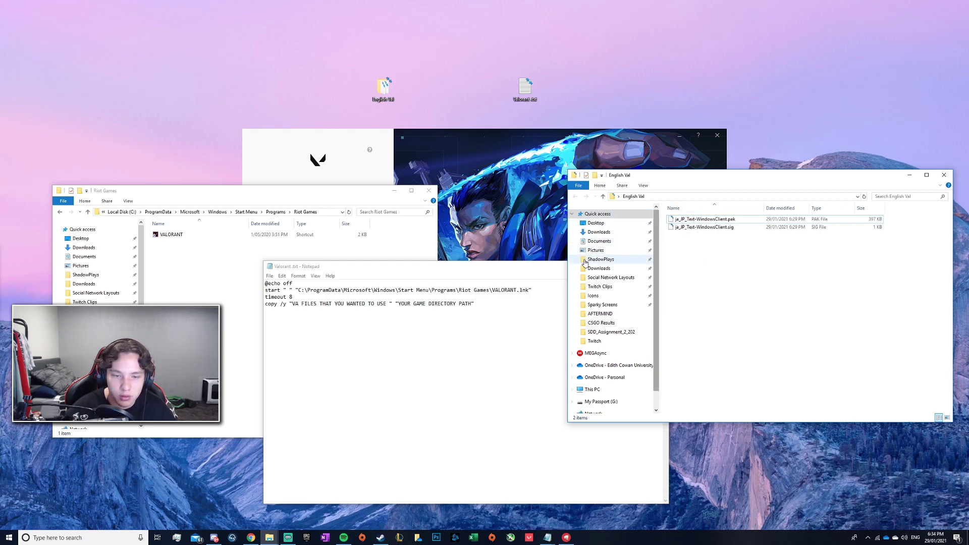
click(661, 197)
key(ctrl+c)
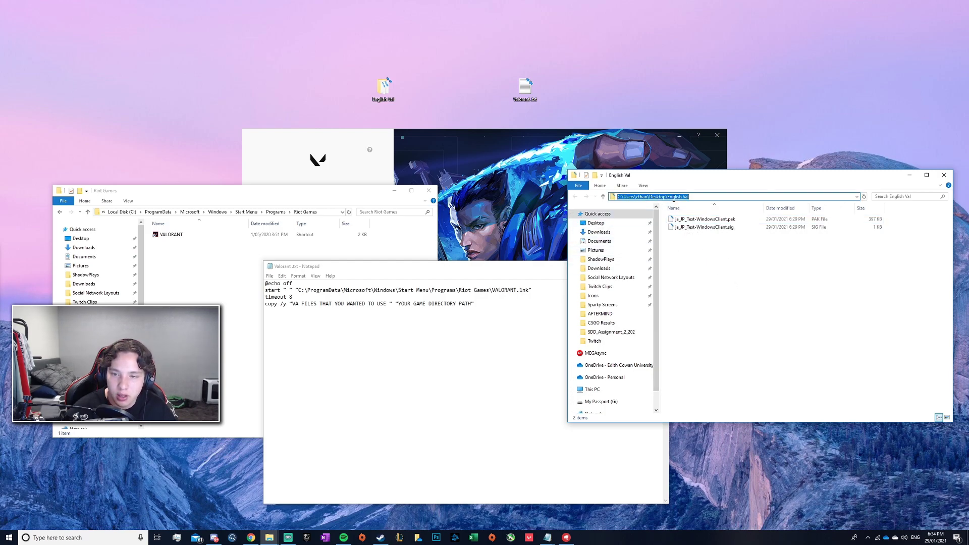
click(469, 354)
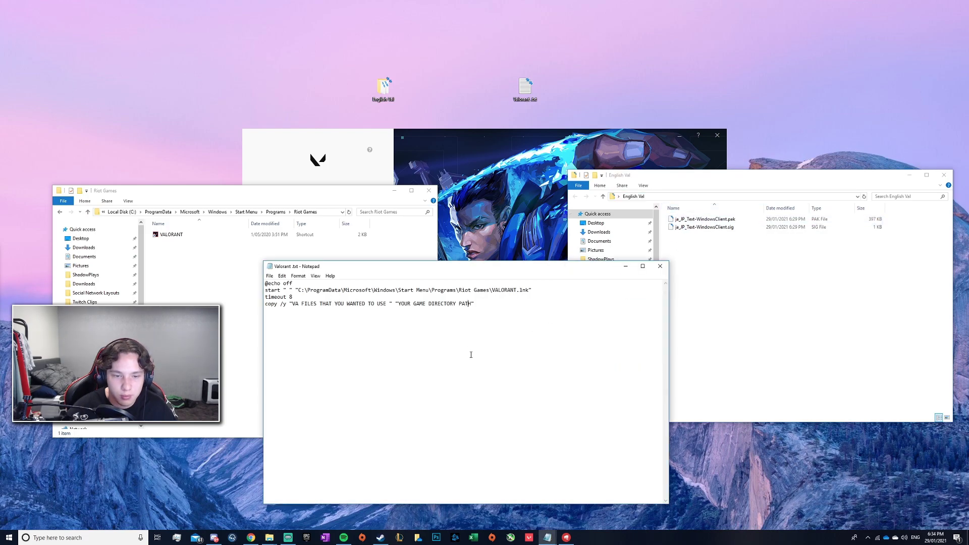
drag(390, 304, 292, 305)
key(ctrl+v)
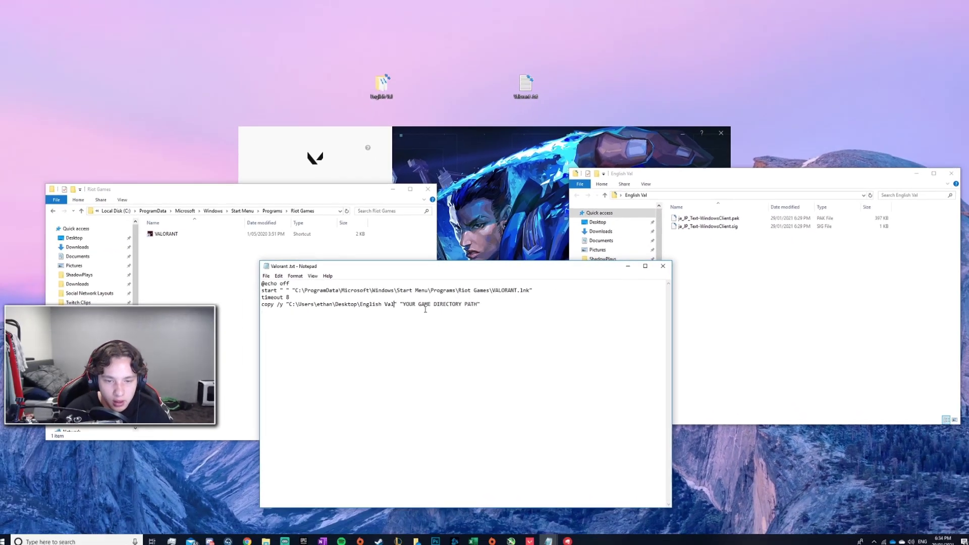
Step: Return the Riot Games shortcut window to VALORANT's Paks folder
click(31, 266)
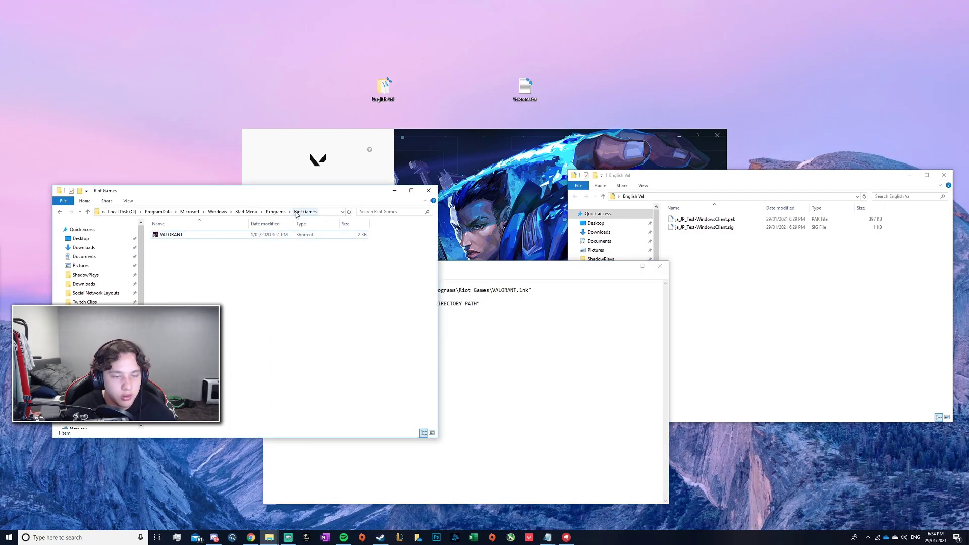
key(alt+Up)
key(alt+Up)
key(alt+Up)
key(alt+Up)
key(alt+Up)
key(alt+Up)
key(alt+Up)
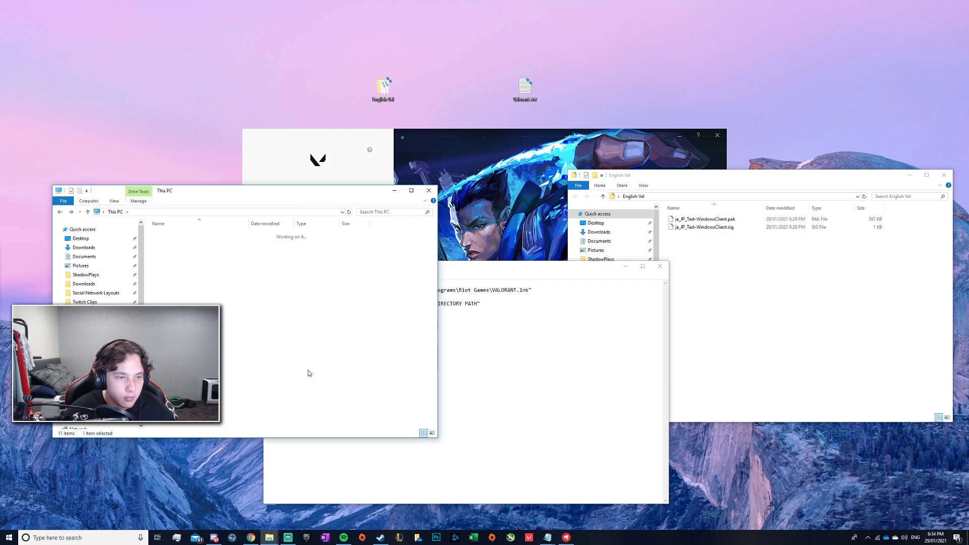
key(alt+Left)
key(alt+Left)
key(alt+Left)
key(alt+Left)
key(alt+Left)
key(alt+Left)
key(alt+Left)
Step: Replace the game directory placeholder with E:\Program Files\Riot Games\VALORANT\live\ShooterGame\Content\Paks
click(326, 212)
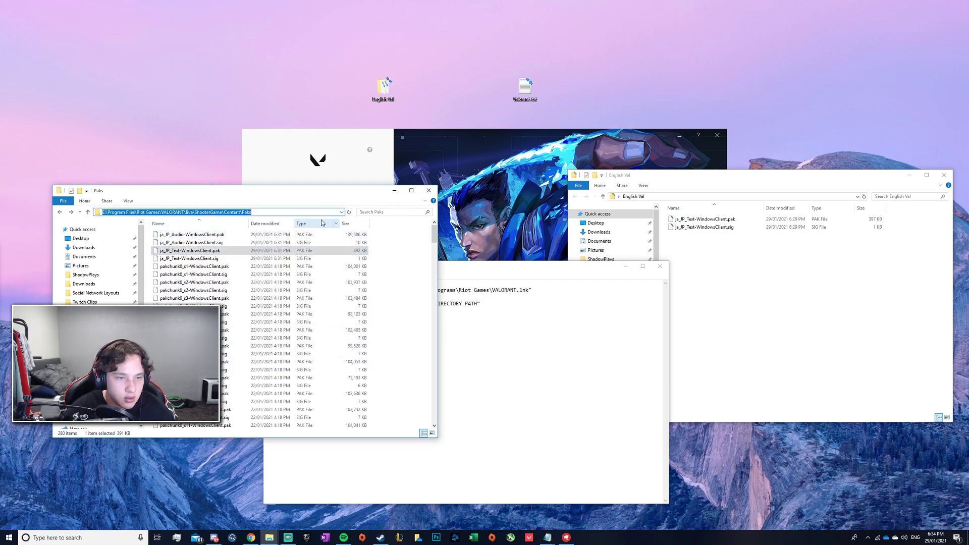
click(467, 347)
drag(478, 304, 404, 305)
text(E:\Program Files\Riot Games\VALORANT\live\ShooterGame\Content\Paks)
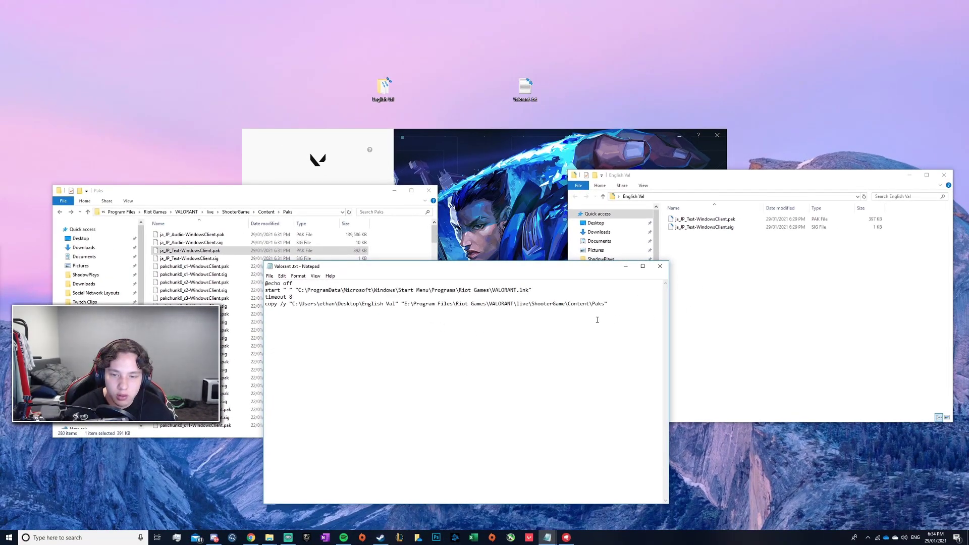
Step: Save the script to the desktop as Valorant.bat with the All Files type and ANSI encoding
click(270, 276)
click(290, 310)
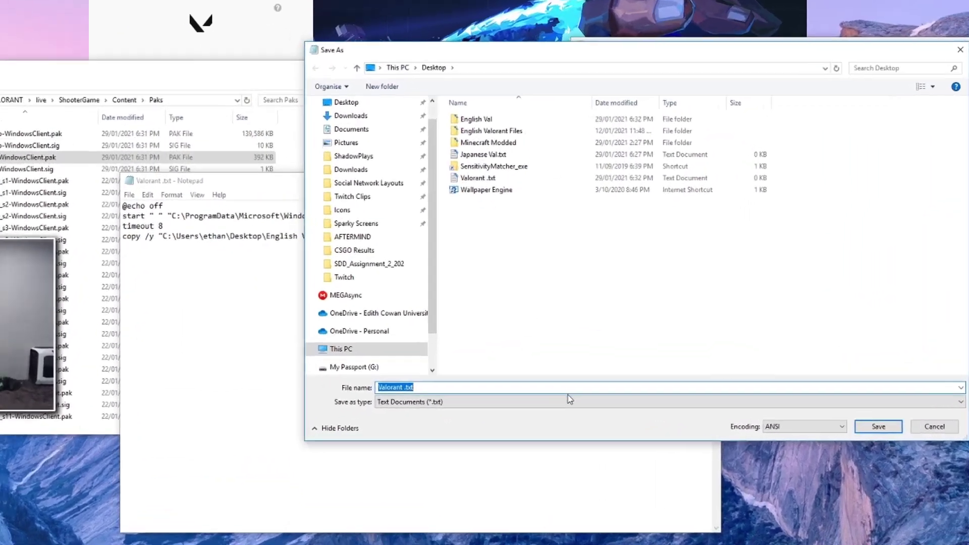
click(469, 415)
click(404, 428)
click(425, 393)
double_click(426, 394)
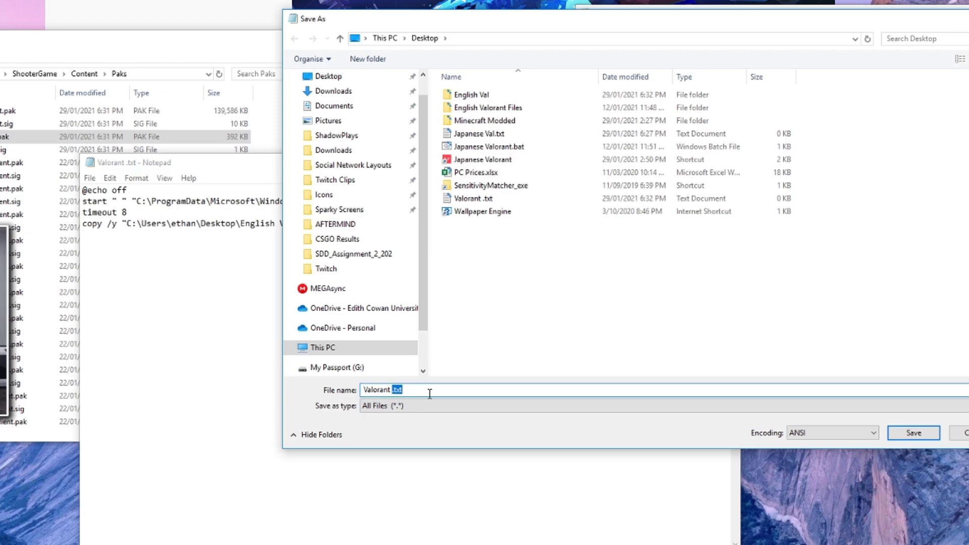
key(BackSpace)
text(.bat)
click(390, 407)
click(398, 426)
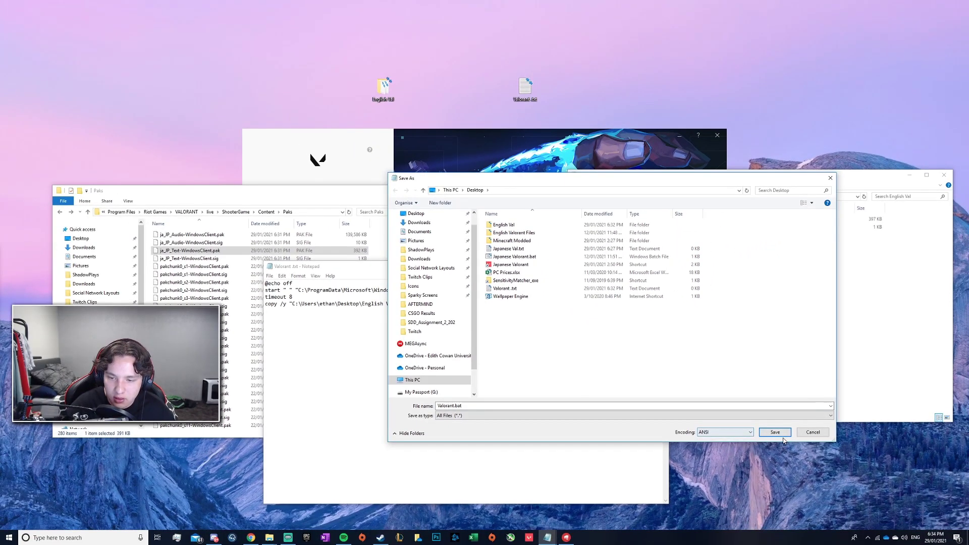
click(914, 433)
Step: Place Valorant.bat beside the English Val folder on the desktop and close Notepad, both folder windows and the Valorant launcher
drag(14, 13, 441, 90)
click(660, 266)
key(alt+F4)
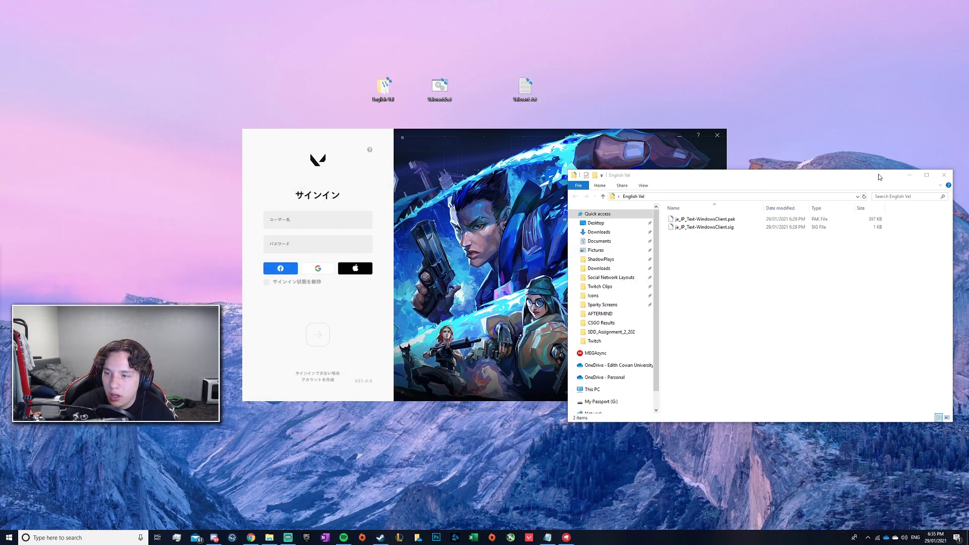
drag(880, 177, 822, 190)
click(887, 188)
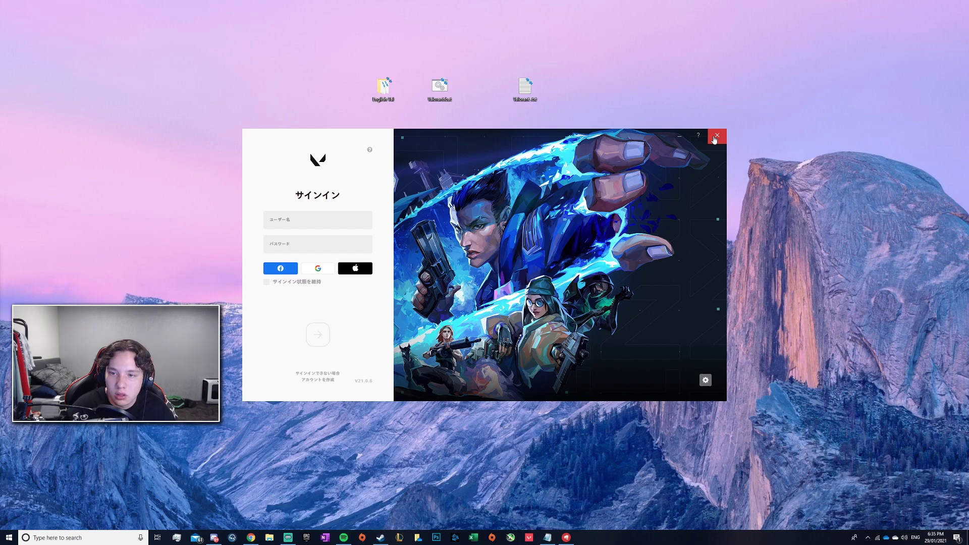
click(716, 137)
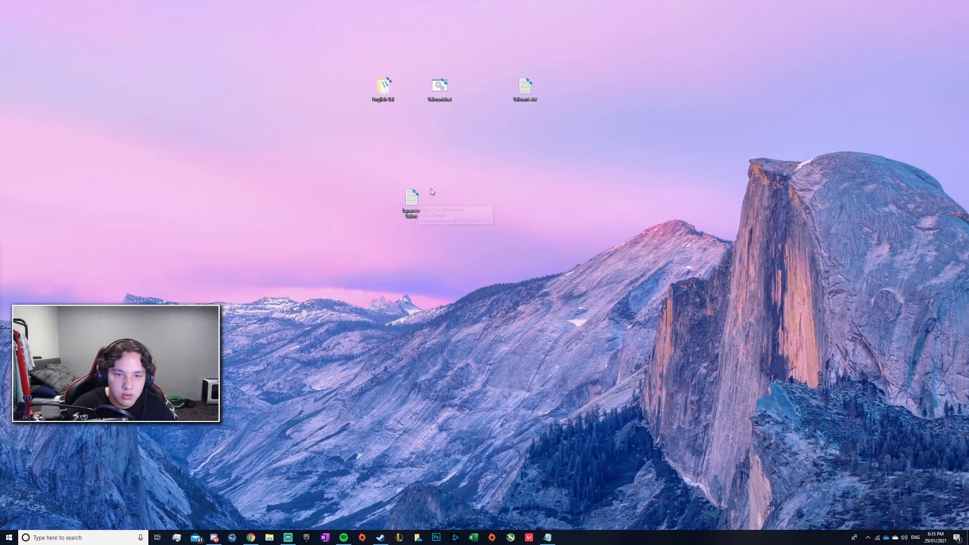
Step: Run Valorant.bat from the desktop and reposition the windows it opens
double_click(440, 87)
drag(186, 31, 397, 103)
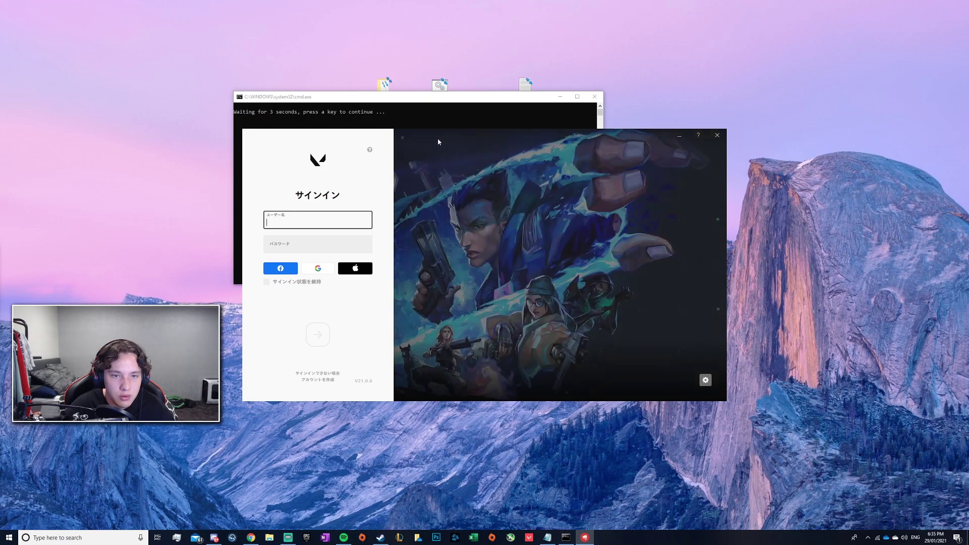
drag(445, 140, 59, 175)
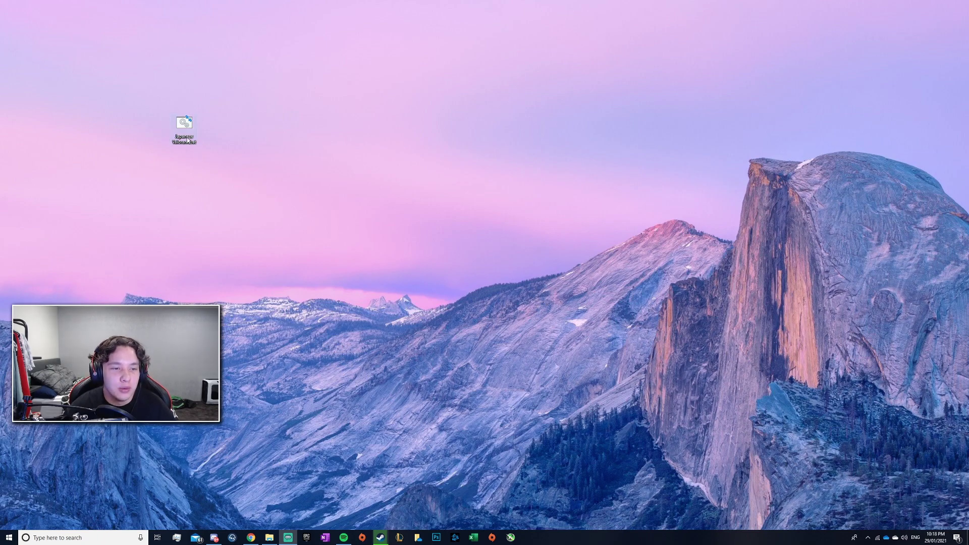
Step: Move the Japanese Valorant.bat file to an open area of the desktop
drag(153, 105, 208, 140)
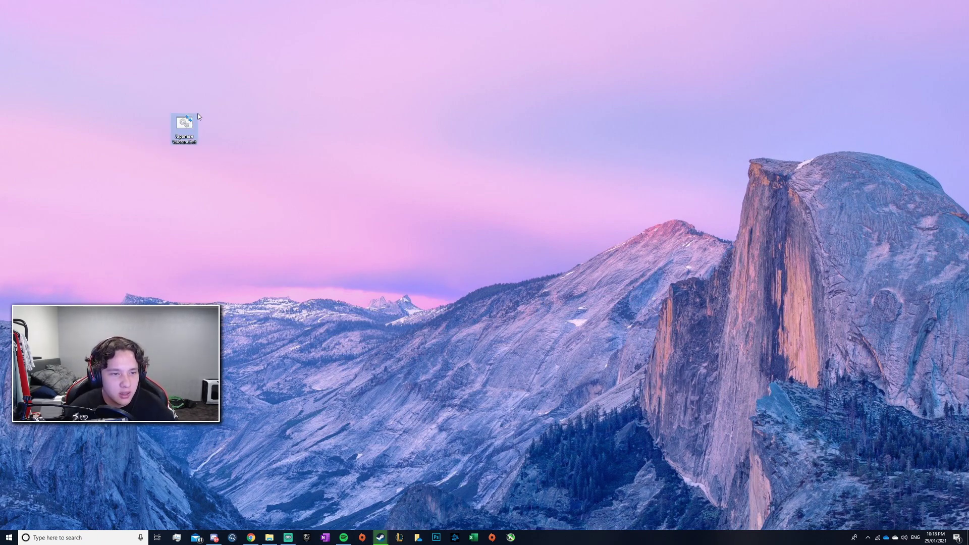
drag(185, 130, 274, 168)
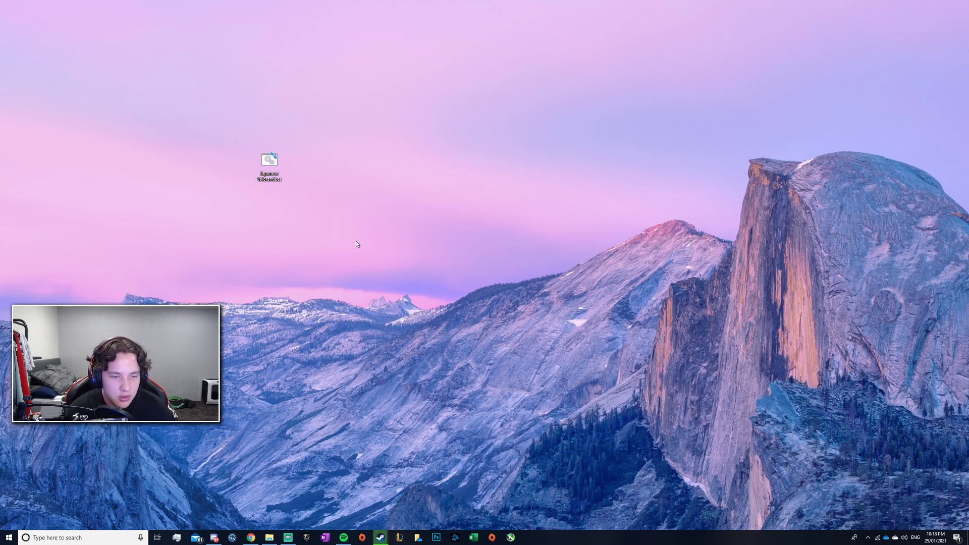
right_click(273, 162)
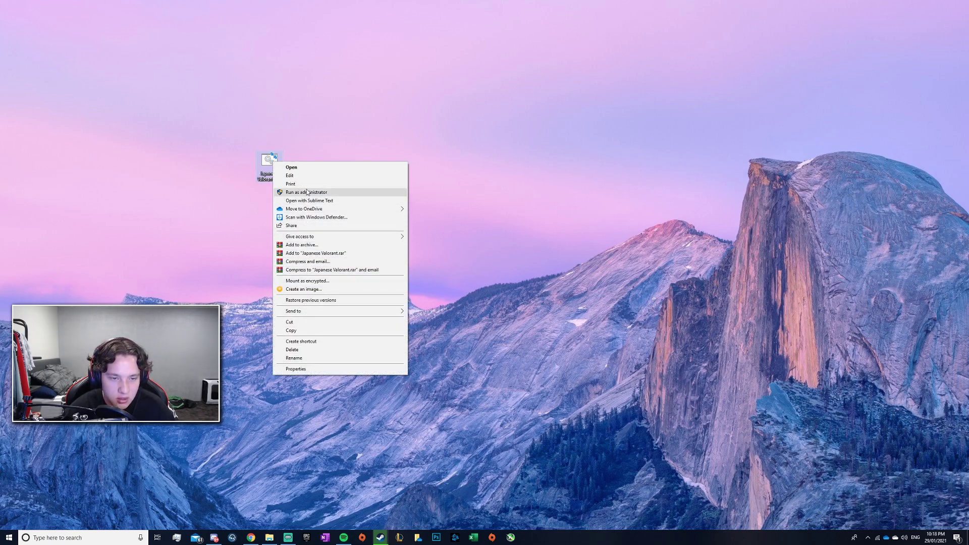
click(344, 147)
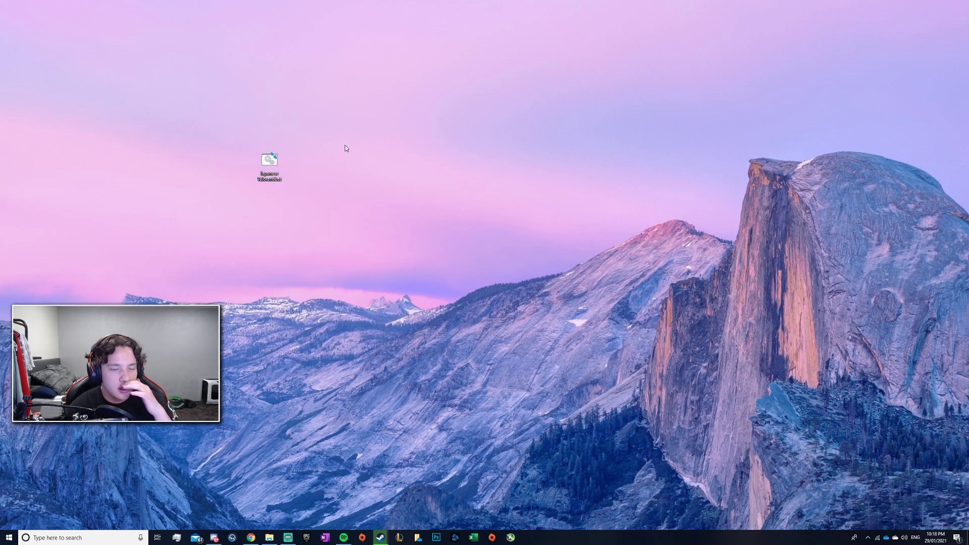
Step: Start a new desktop shortcut and enter cmd /c followed by an opening quotation mark as its location
right_click(393, 197)
mouse_move(426, 268)
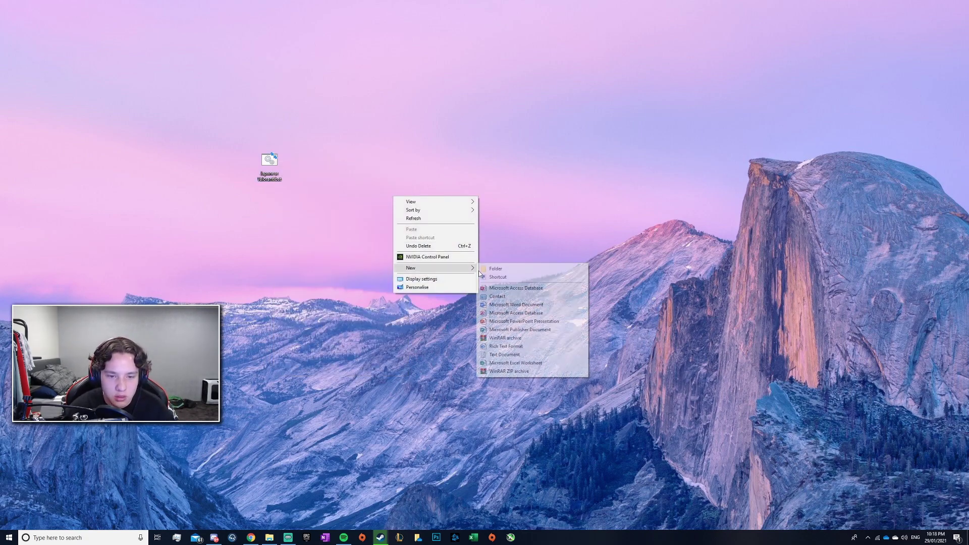
click(511, 278)
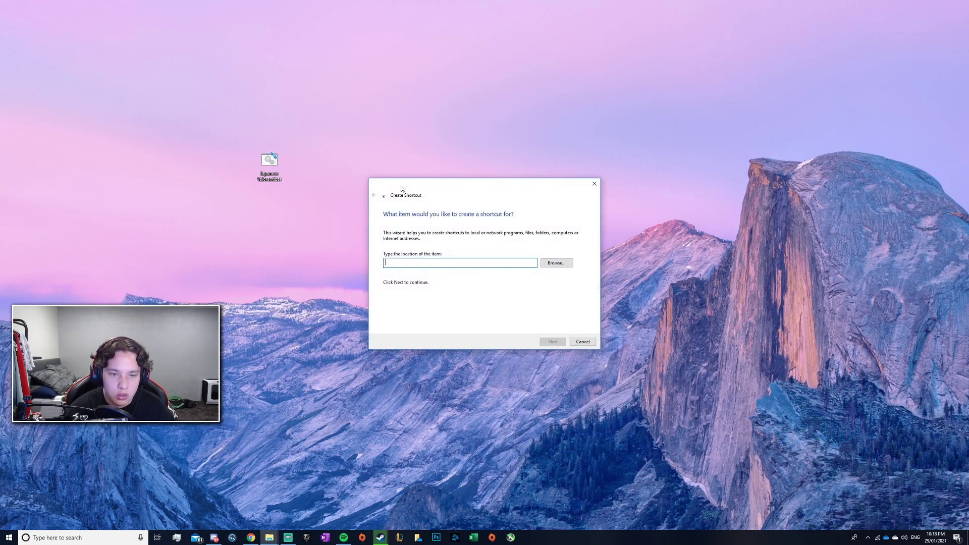
drag(434, 188, 441, 152)
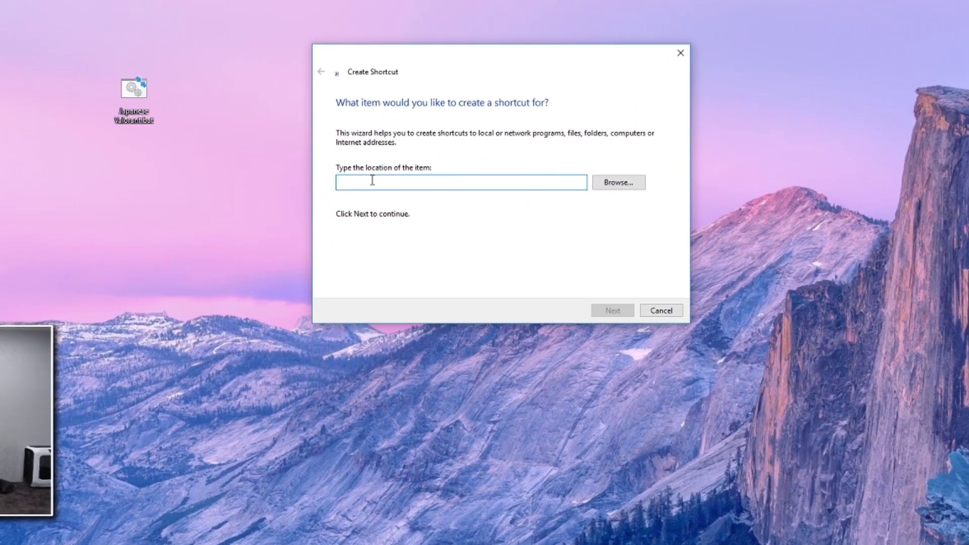
text(cmd /c ")
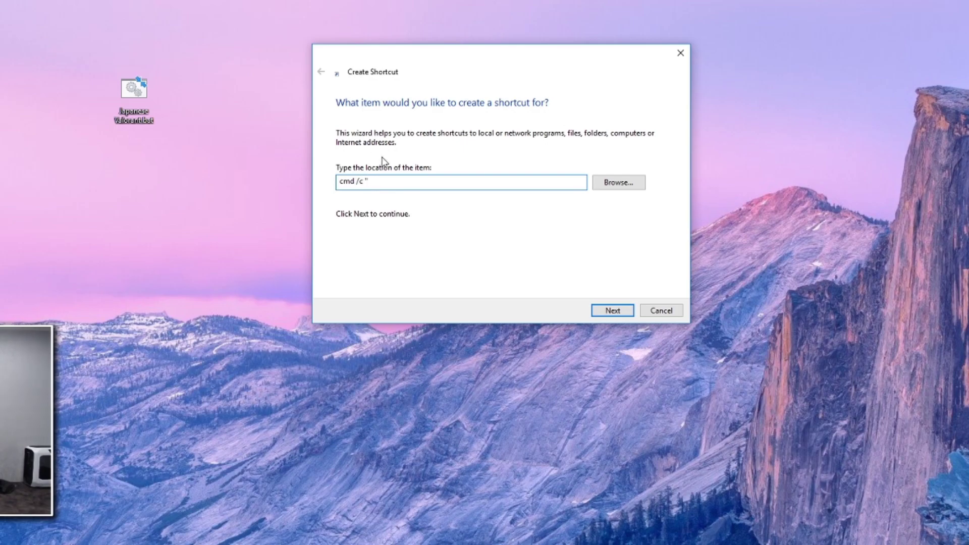
drag(394, 61, 410, 55)
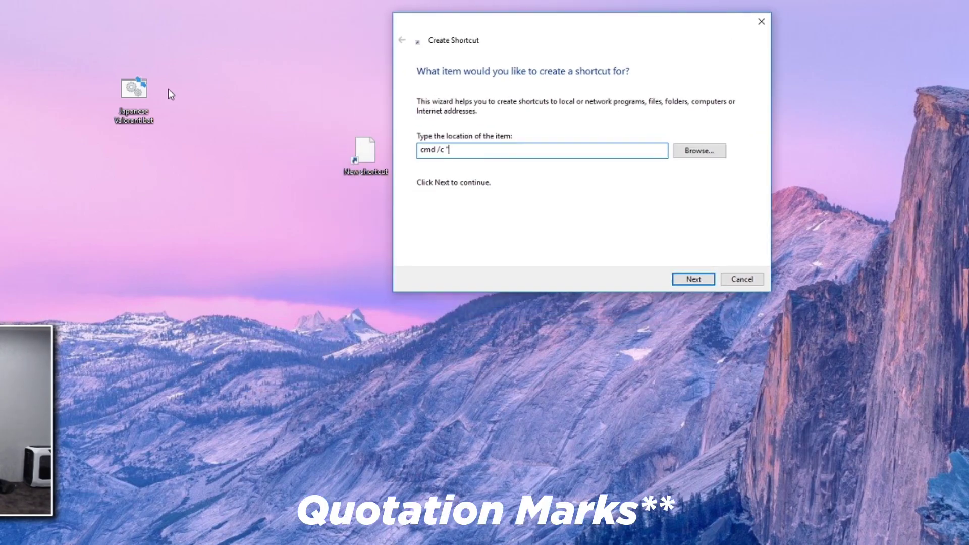
Step: Copy the folder location from the properties of Japanese Valorant.bat and close the properties
right_click(143, 105)
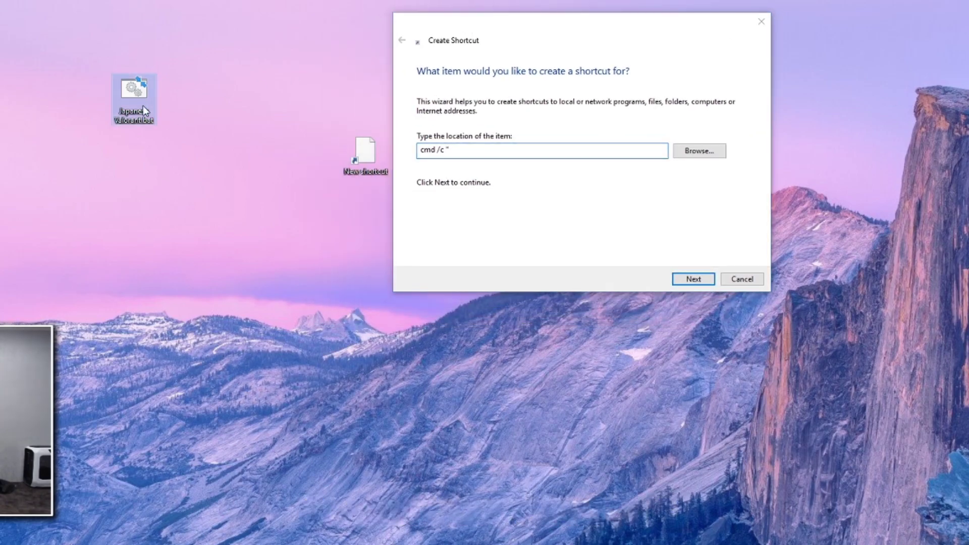
click(217, 444)
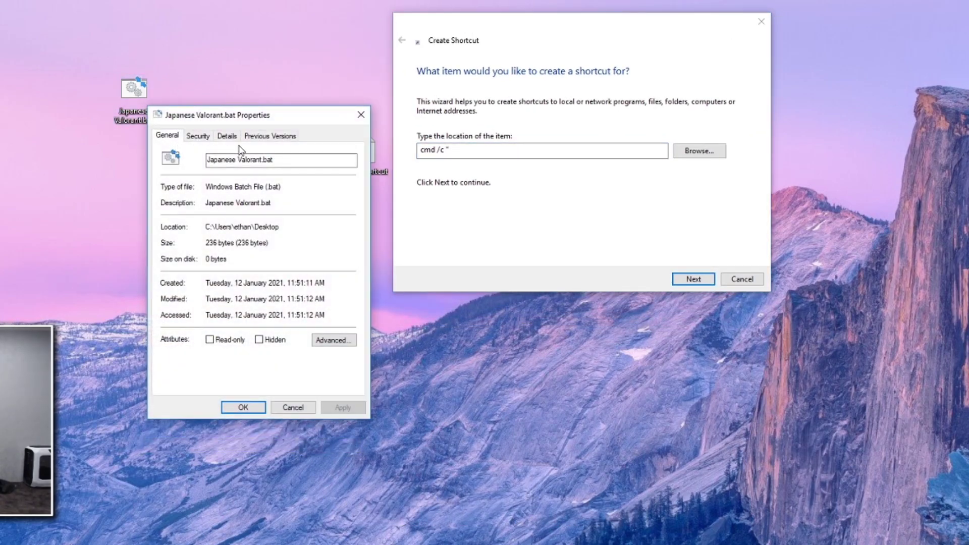
drag(283, 226, 205, 227)
key(ctrl+c)
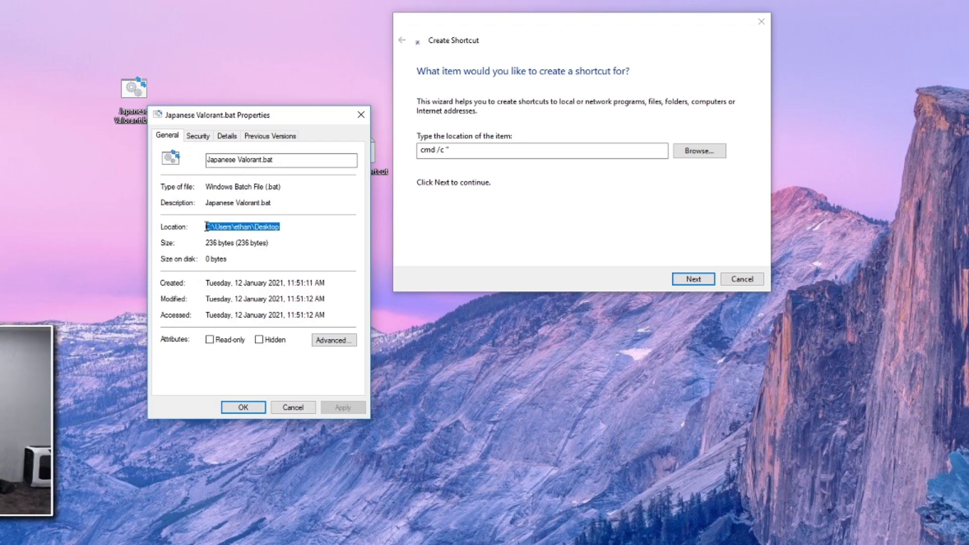
click(366, 121)
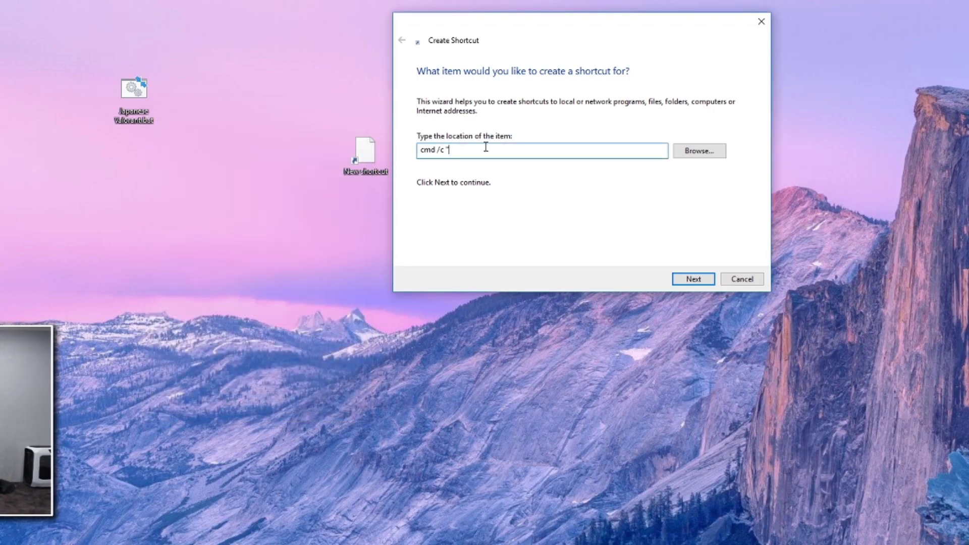
Step: Complete the shortcut location with the copied folder path, \Japanese Valorant.bat and a closing quotation mark, and continue to naming
click(485, 149)
key(ctrl+v)
text(\)
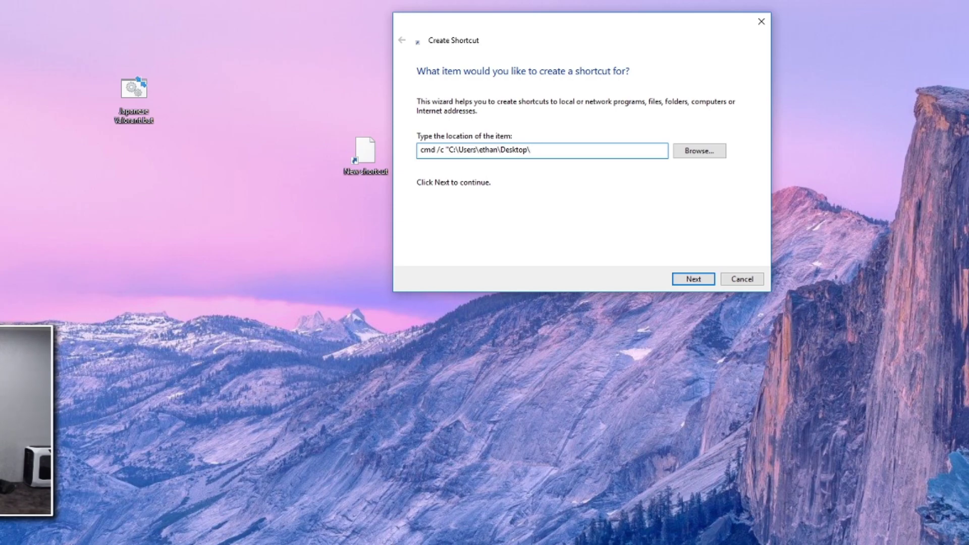
text(Japanese Valorant.bat)
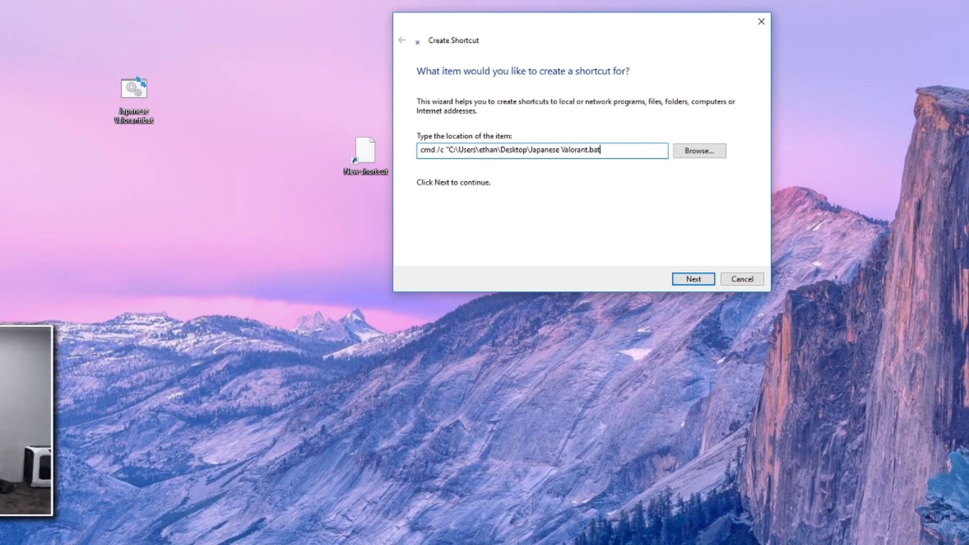
click(709, 276)
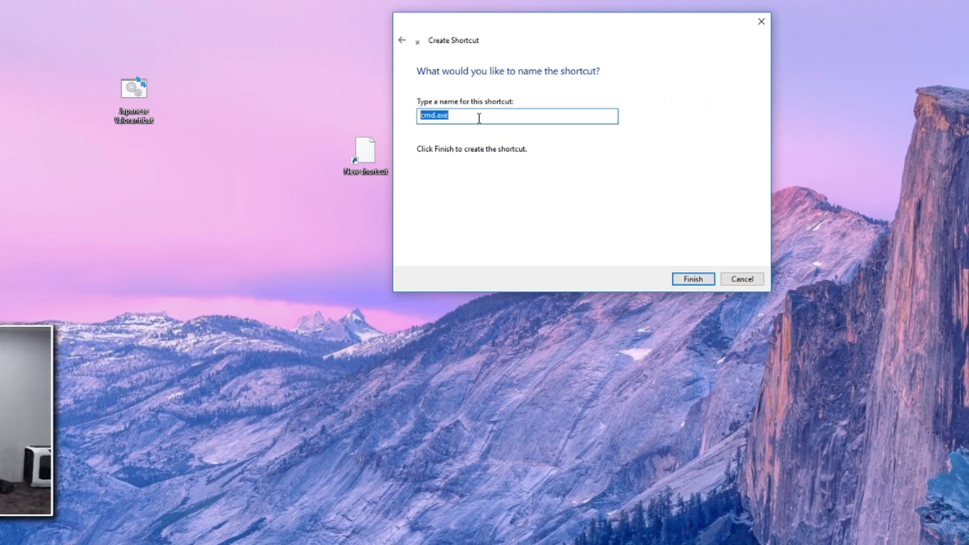
Step: Name the shortcut Valorant Launcher and finish creating it
text(Valorant Launmc)
key(BackSpace)
key(BackSpace)
key(BackSpace)
text(her)
click(693, 278)
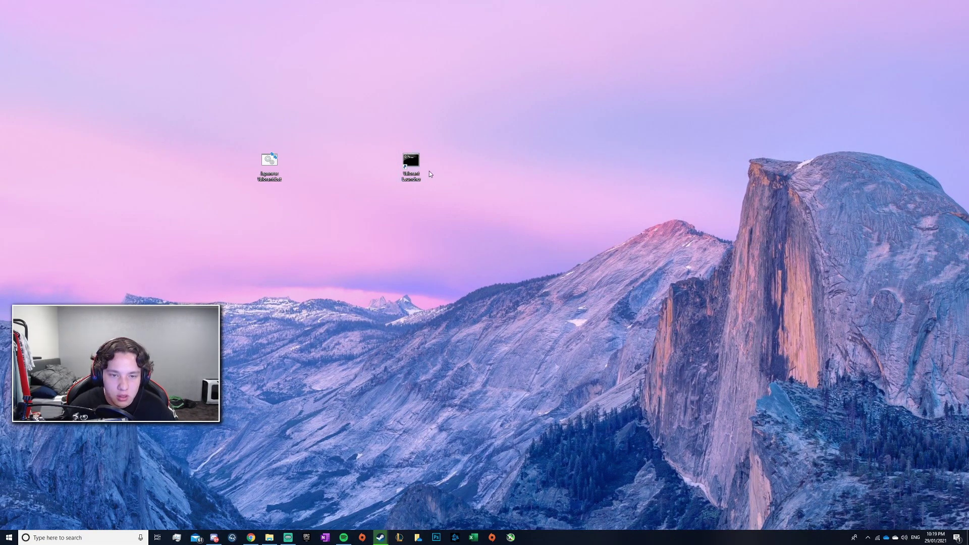
Step: Open the icon settings of the Valorant Launcher shortcut and browse for another icon file
right_click(416, 171)
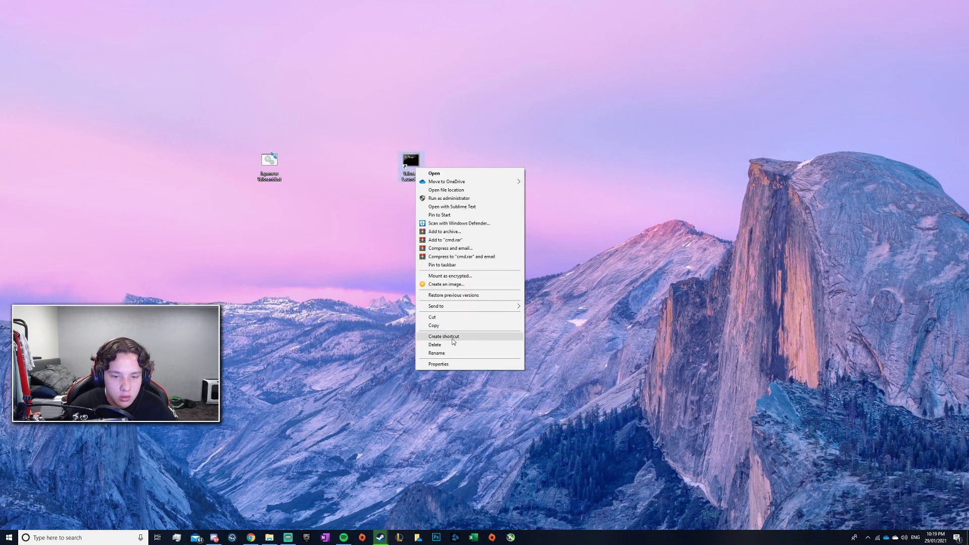
click(439, 361)
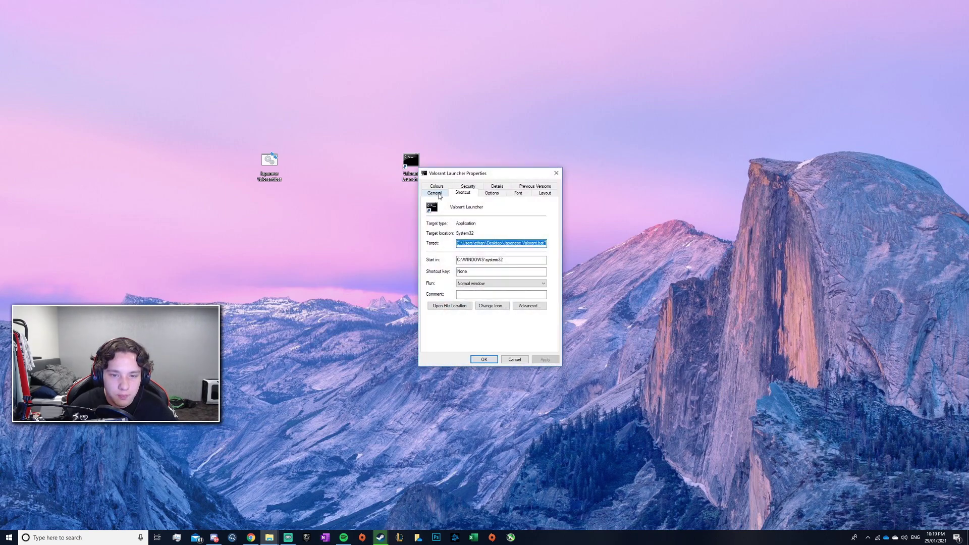
click(492, 306)
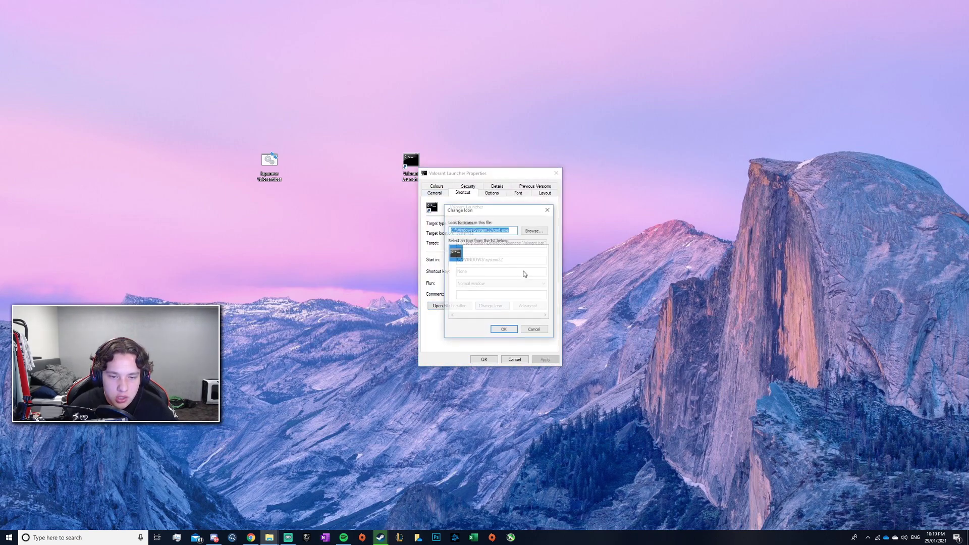
drag(494, 210, 530, 179)
click(515, 229)
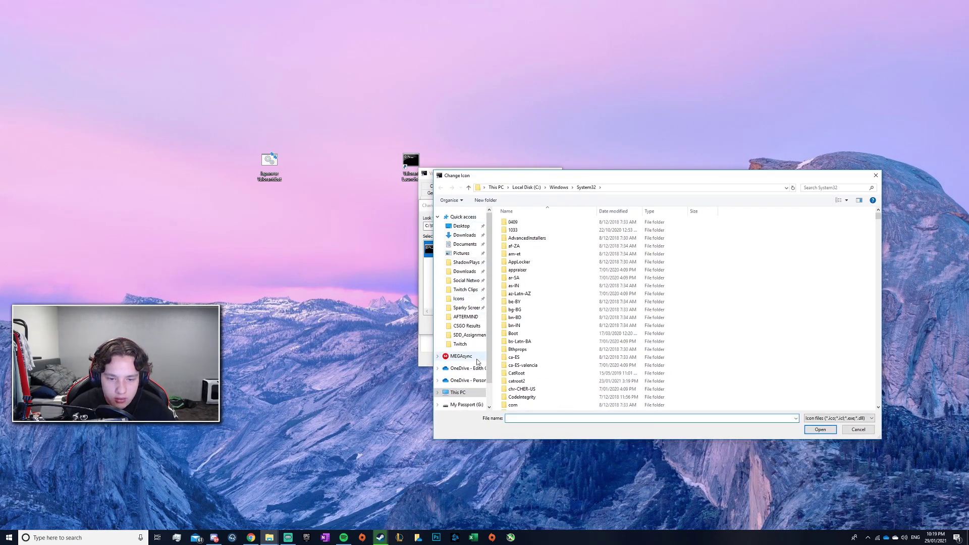
Step: Load the icons from the Valorant application in E:\Program Files\Riot Games\VALORANT\live
click(496, 188)
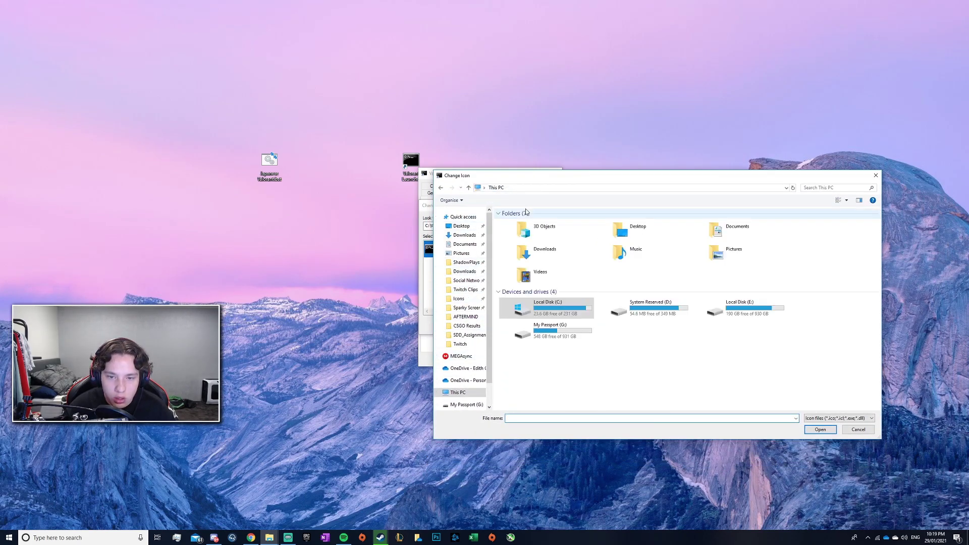
double_click(750, 314)
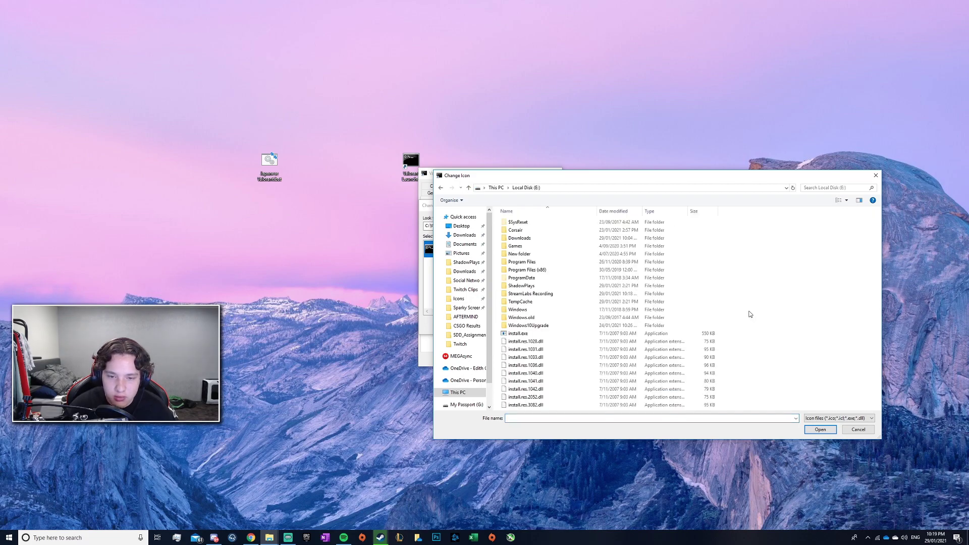
double_click(539, 262)
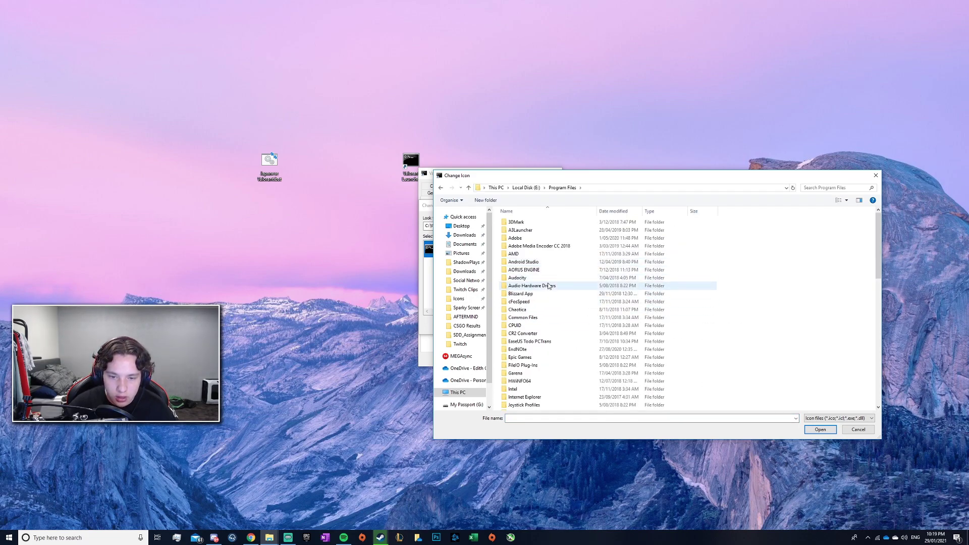
scroll(555, 387, down, 5)
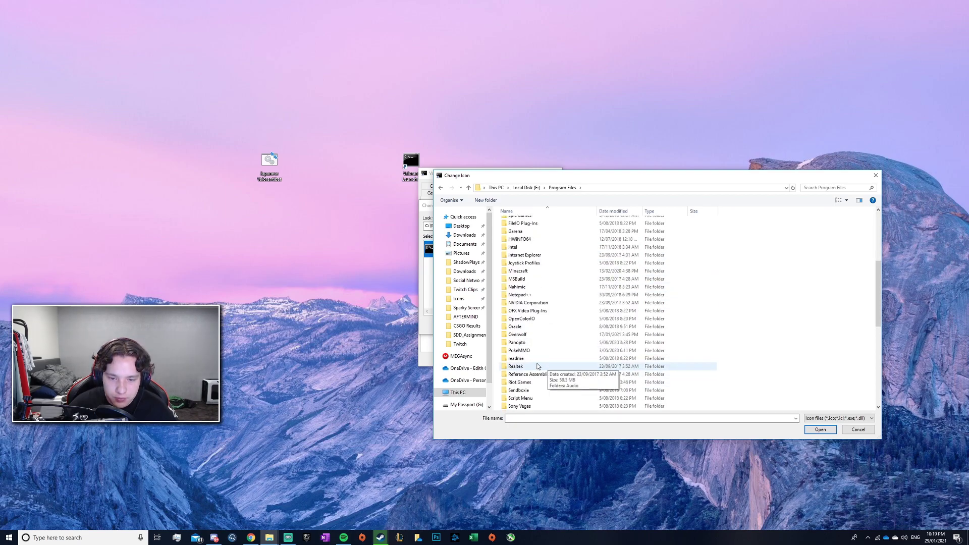
double_click(520, 382)
double_click(518, 223)
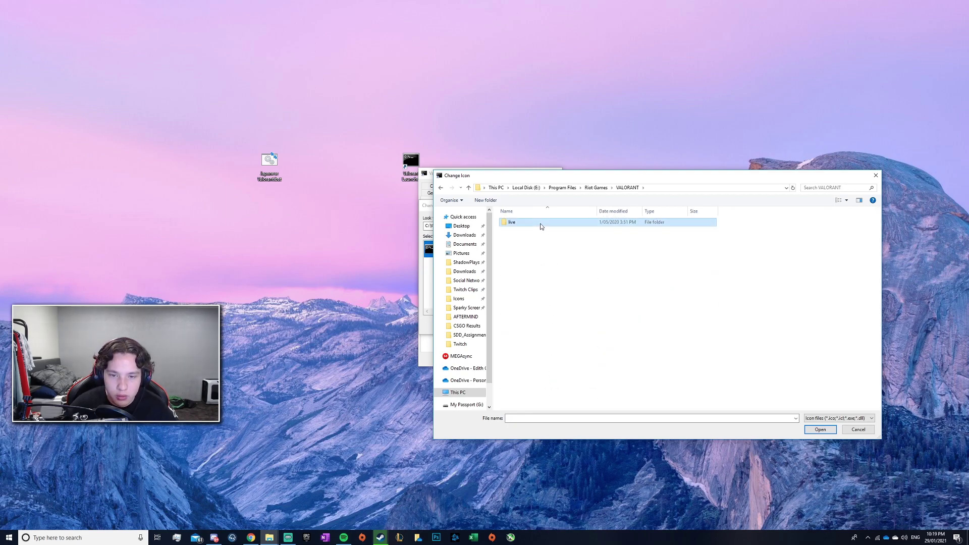
double_click(536, 222)
double_click(527, 239)
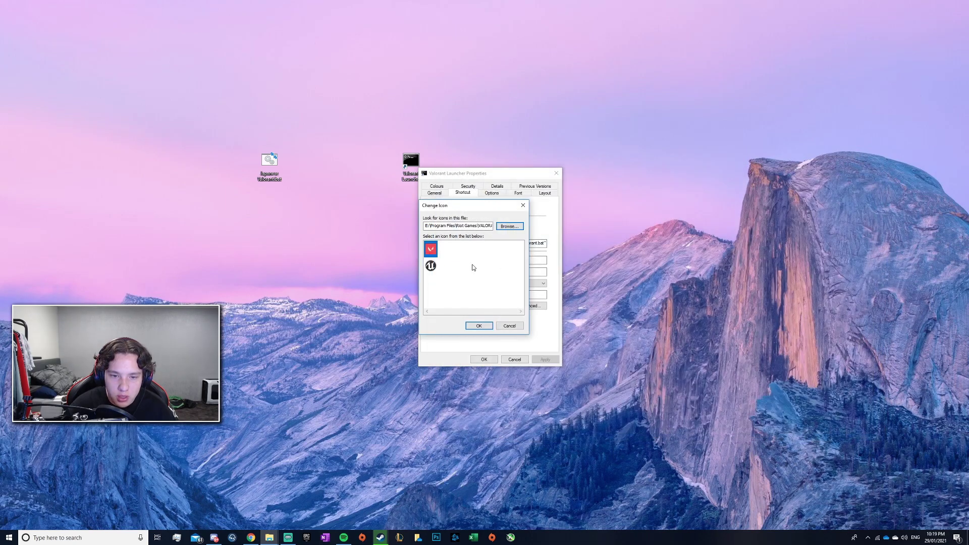
Step: Choose the red Valorant icon for the shortcut, apply it and close the properties
click(432, 267)
click(431, 250)
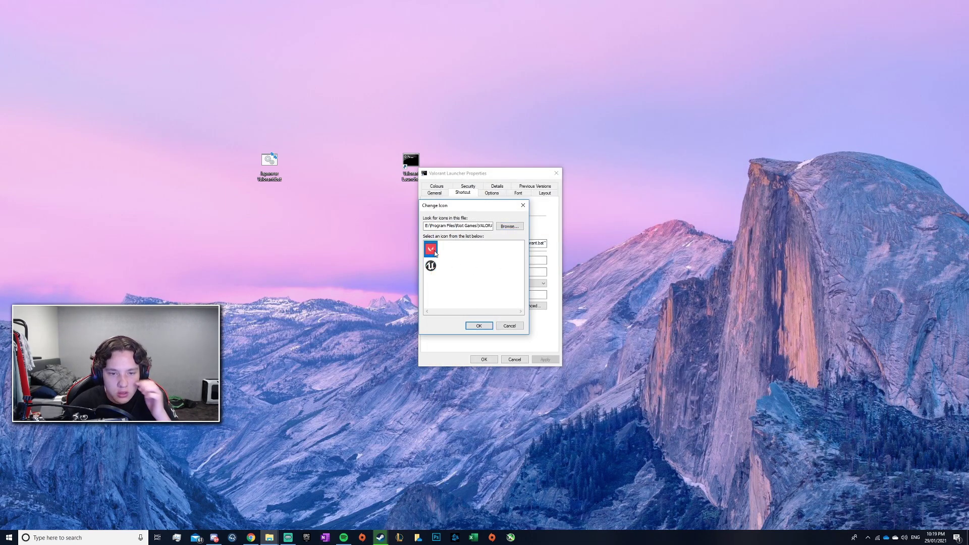
click(479, 324)
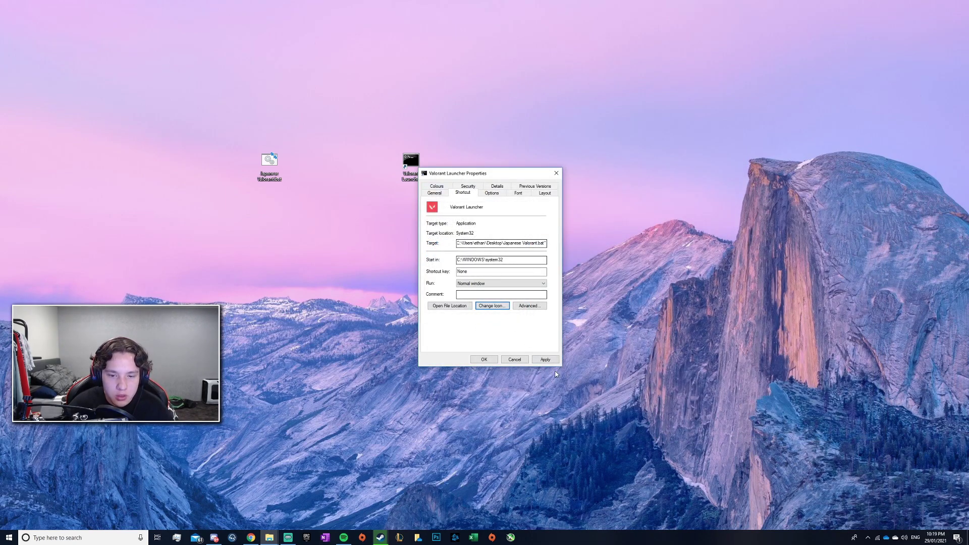
click(546, 360)
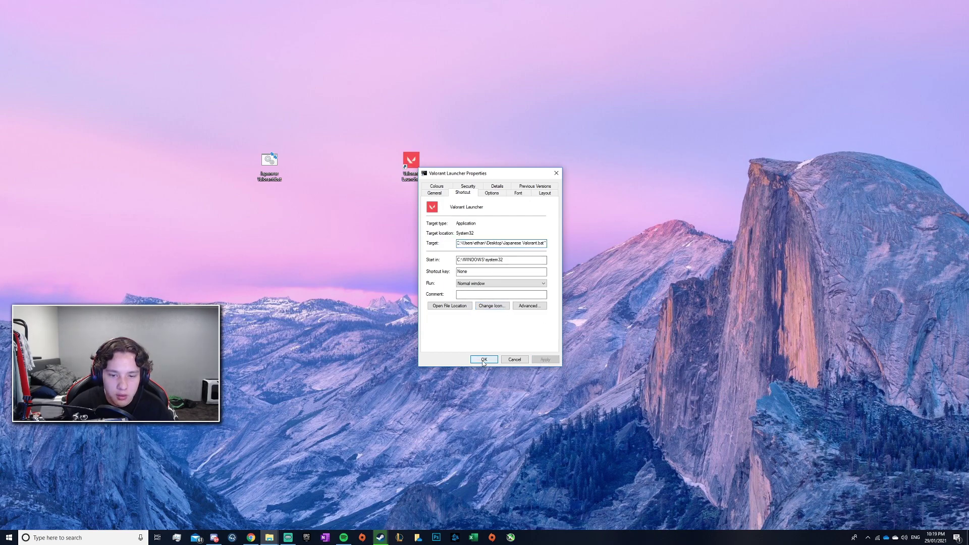
click(484, 359)
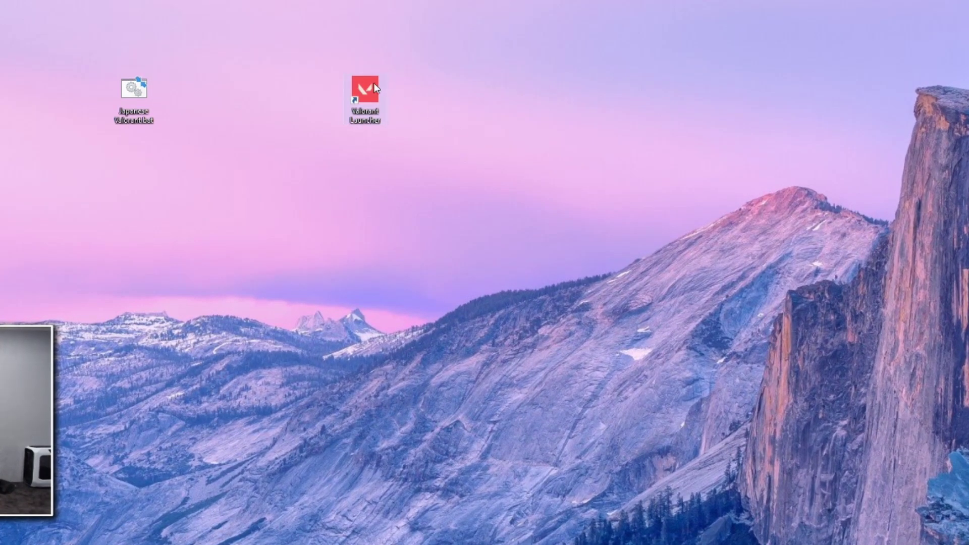
Step: Pin the Valorant Launcher shortcut to the taskbar
right_click(374, 84)
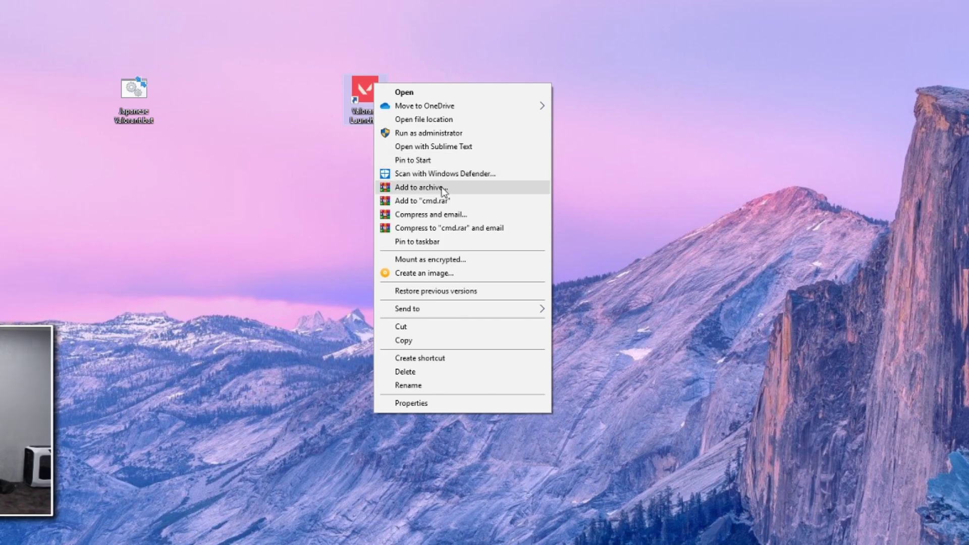
click(434, 243)
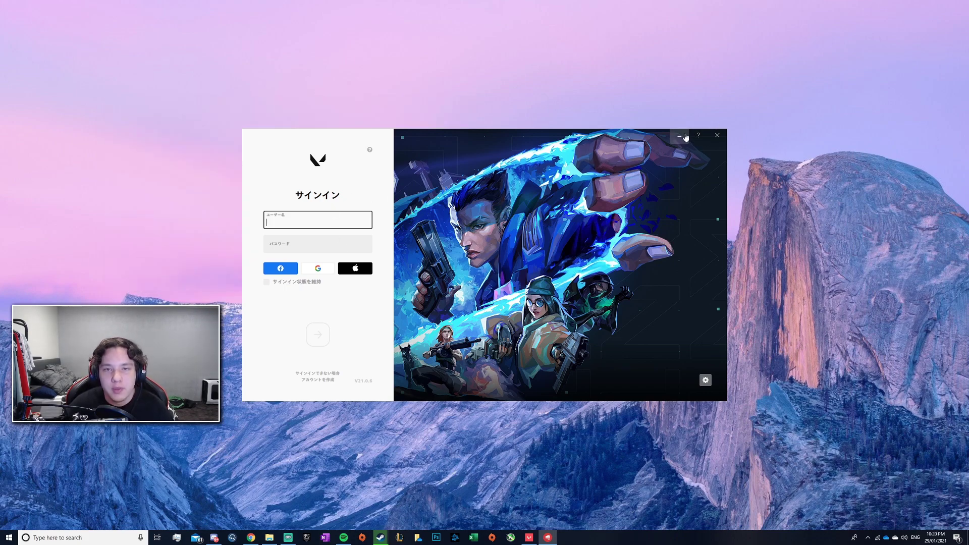
Step: Open the Custom Game lobby from the play screen in Valorant
drag(685, 137, 612, 141)
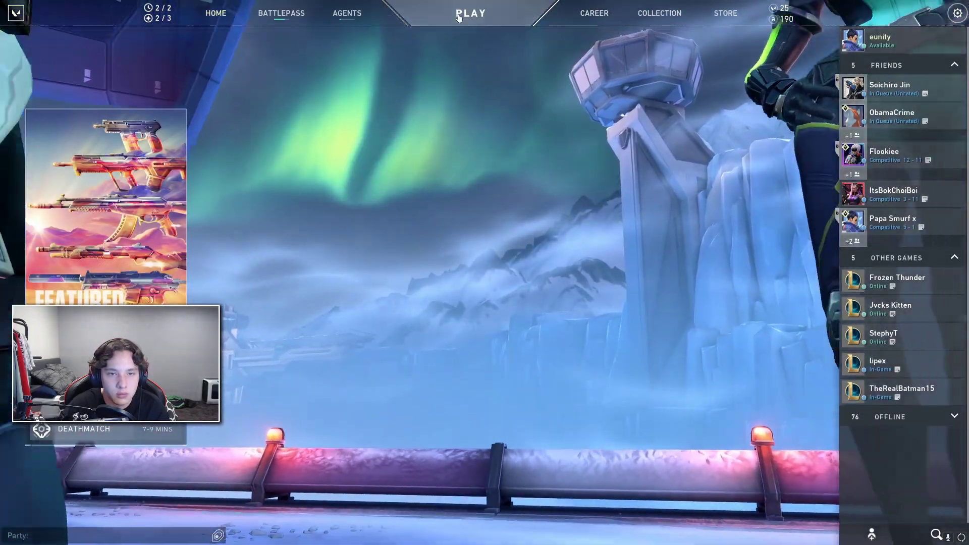
click(471, 13)
click(629, 51)
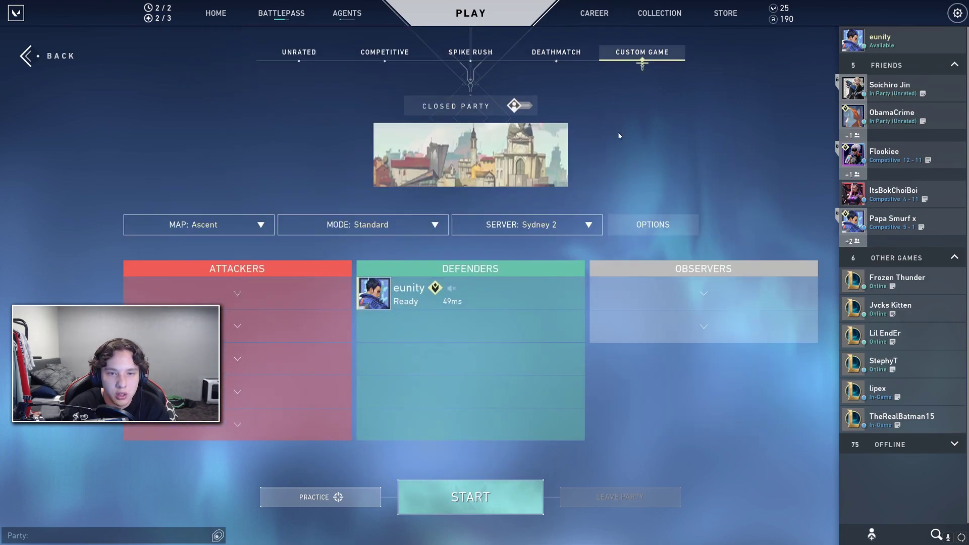
Step: Enter the practice shooting range with Reyna as the agent and open and close the weapon shop
click(318, 497)
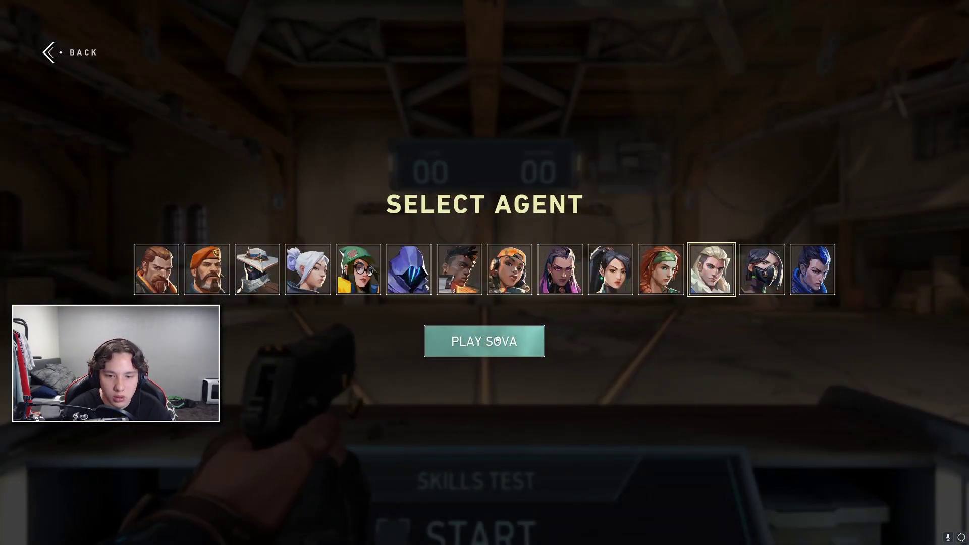
click(496, 339)
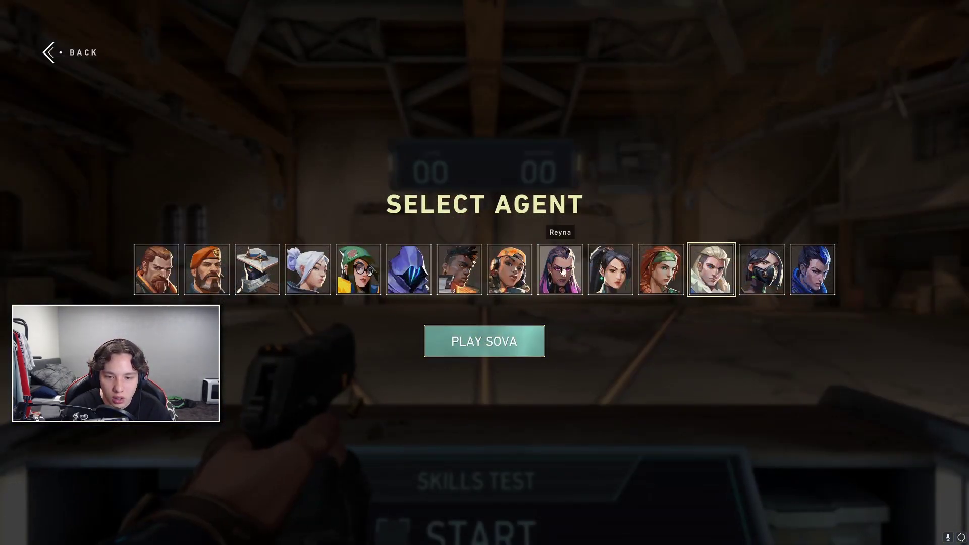
key(b)
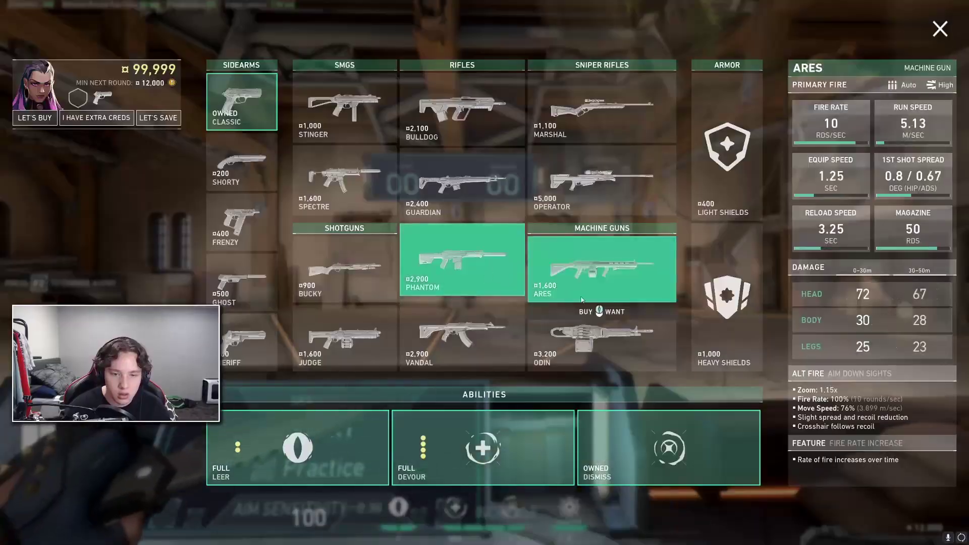
key(b)
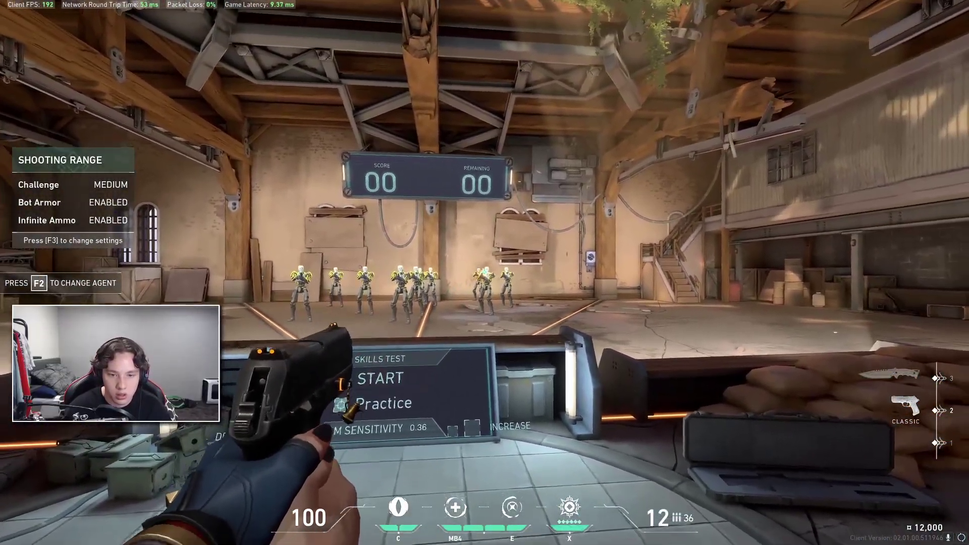
Step: Cast Reyna's Leer ability twice in the shooting range to test her voice lines
click(484, 272)
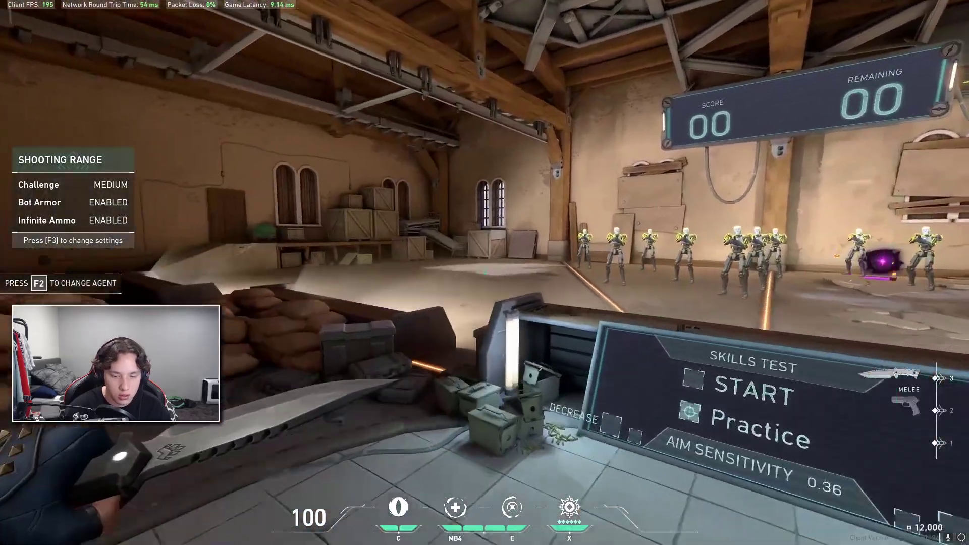
key(c)
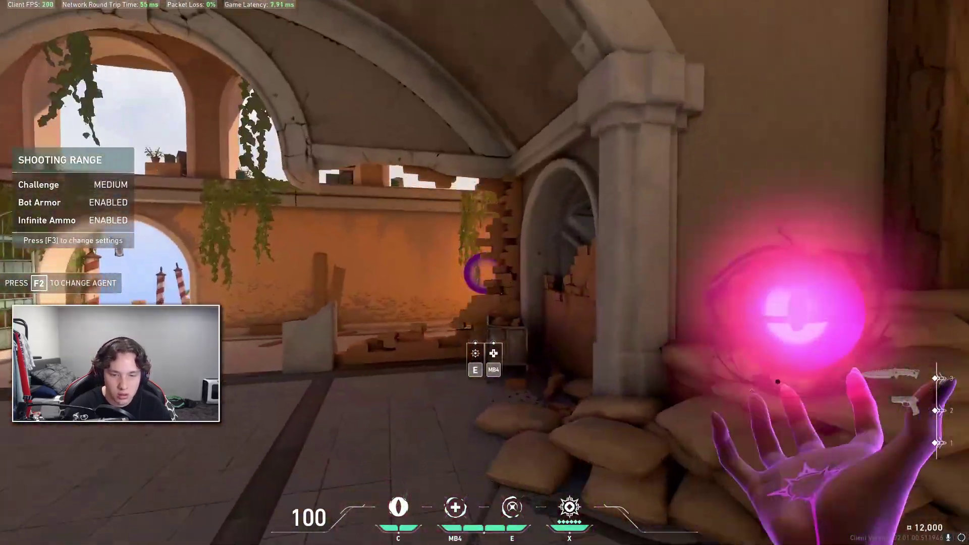
click(485, 272)
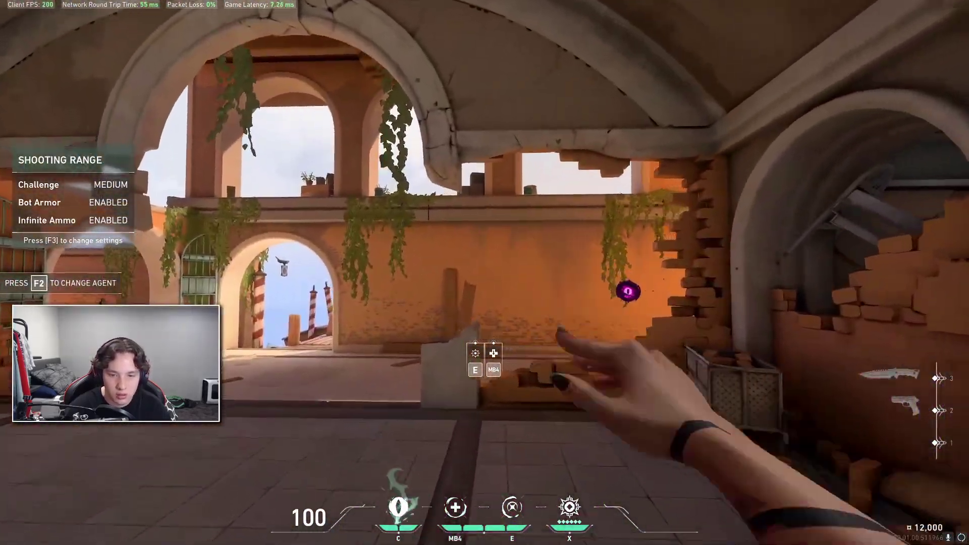
key(c)
click(484, 272)
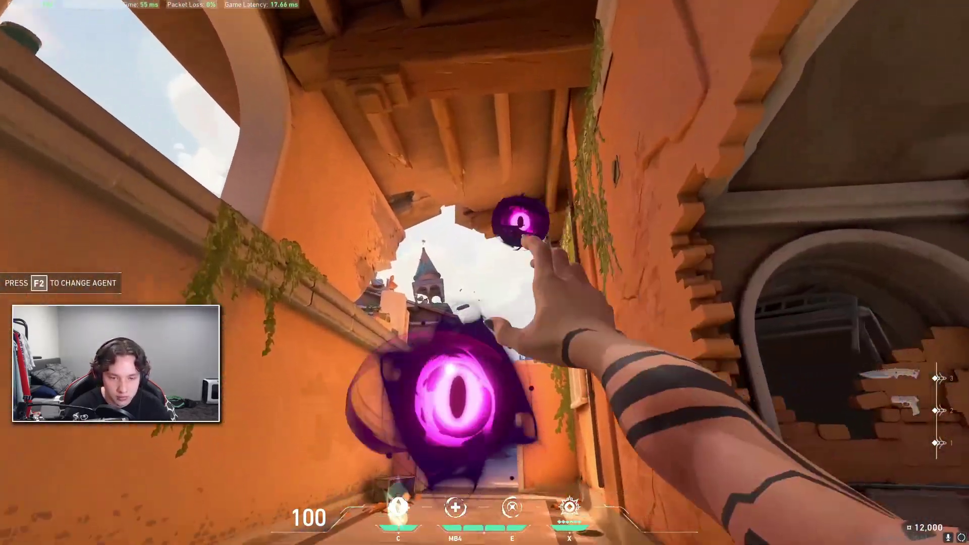
Step: Activate Reyna's Empress ultimate, cast Leer in the courtyard and equip the Classic pistol
key(x)
key(w)
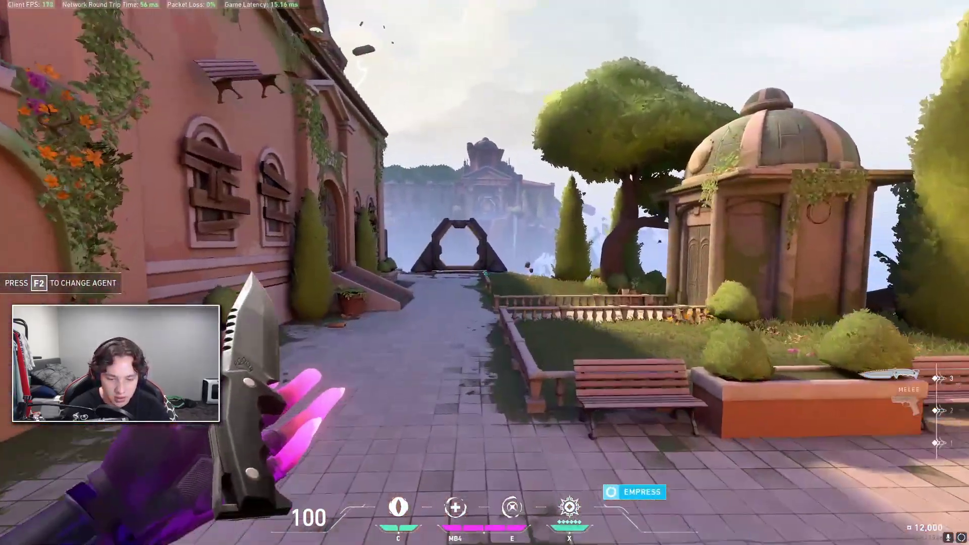
key(c)
click(485, 272)
key(2)
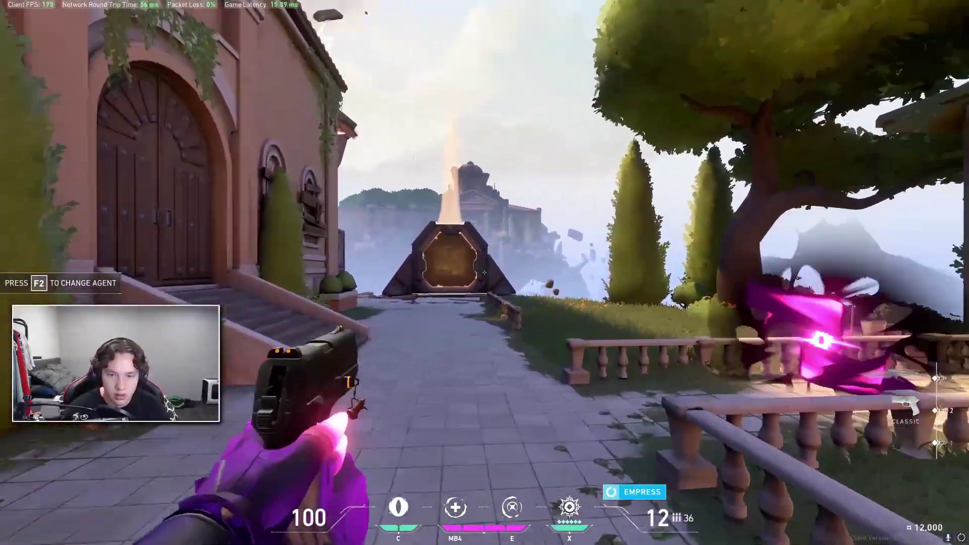
Step: Check the weapon shop again and change the practice agent from Reyna to Omen
key(b)
key(b)
key(3)
key(F2)
click(393, 275)
click(511, 354)
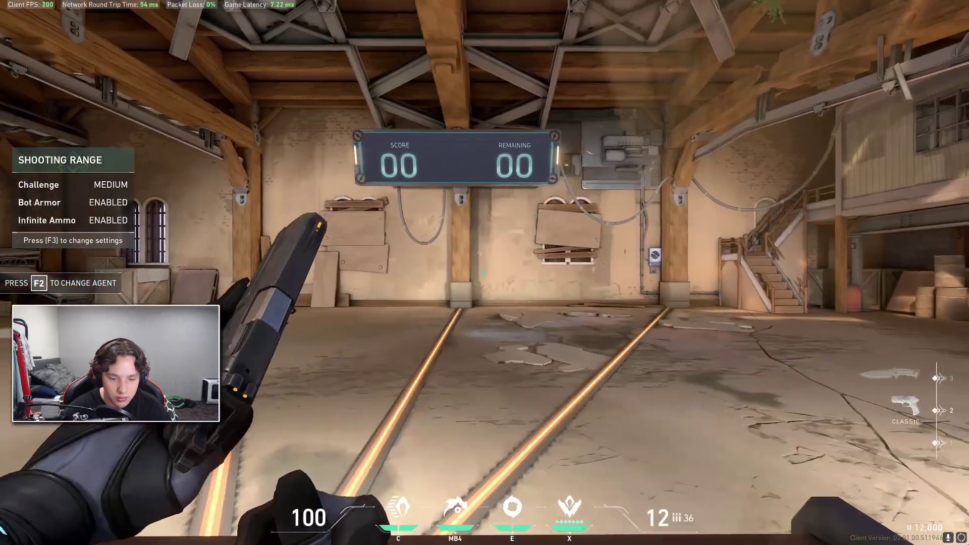
Step: Teleport with Omen and try another of his abilities, and walk towards the courtyard archway with the knife
key(c)
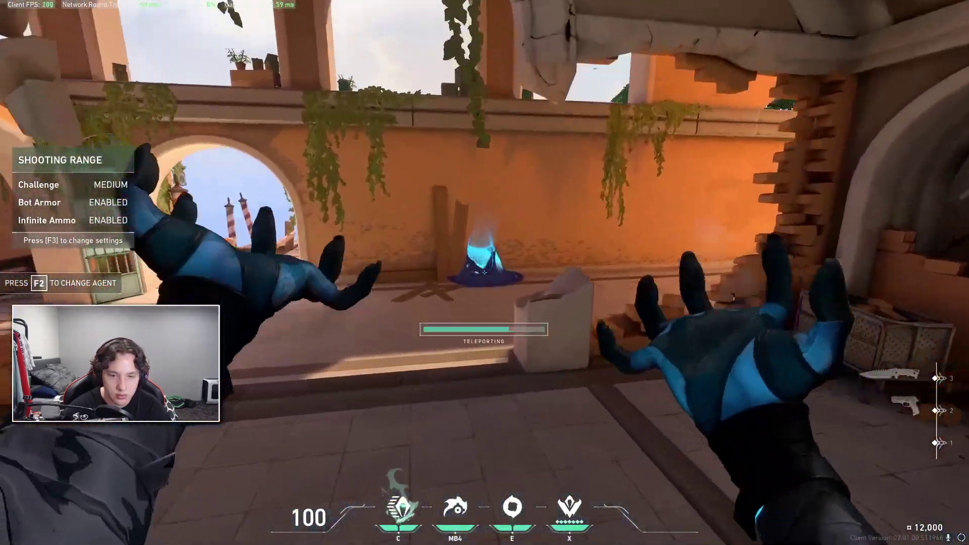
click(484, 273)
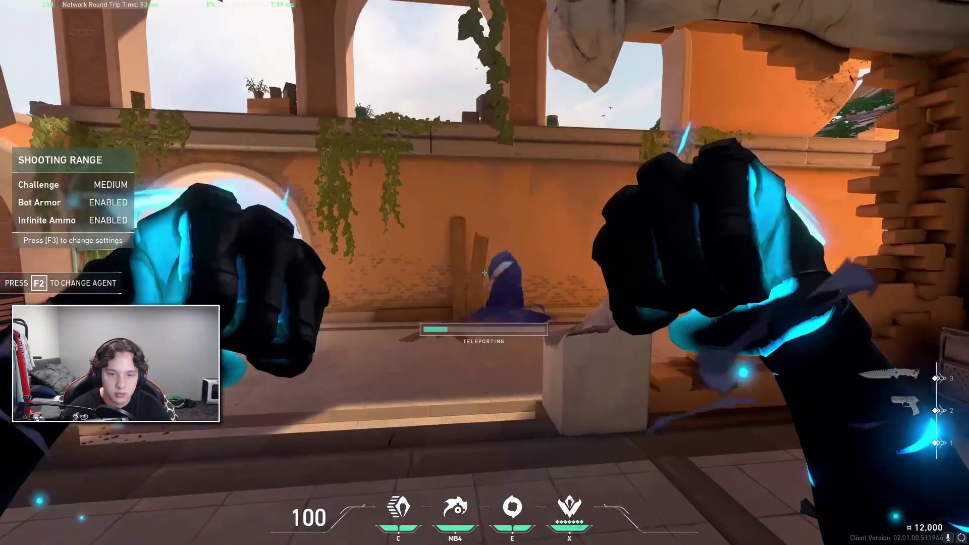
key(e)
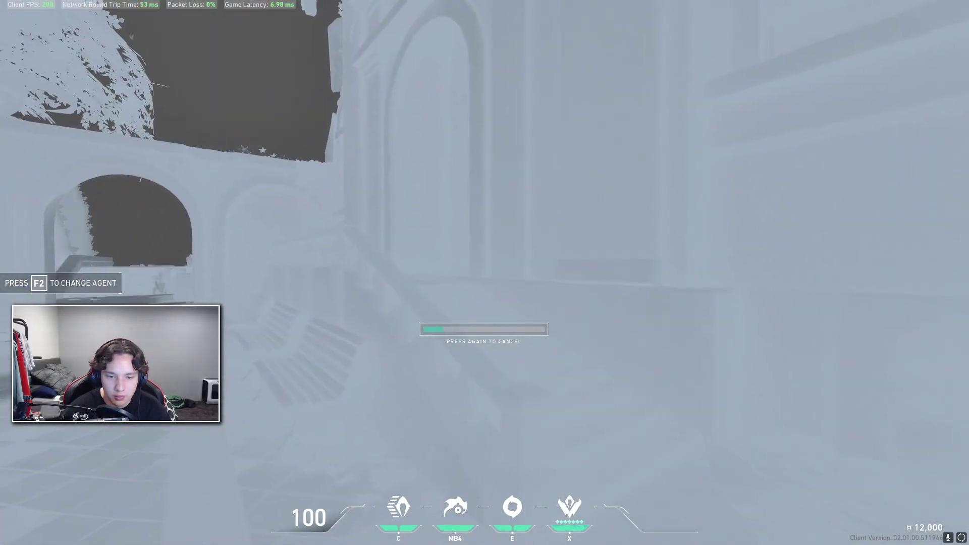
key(3)
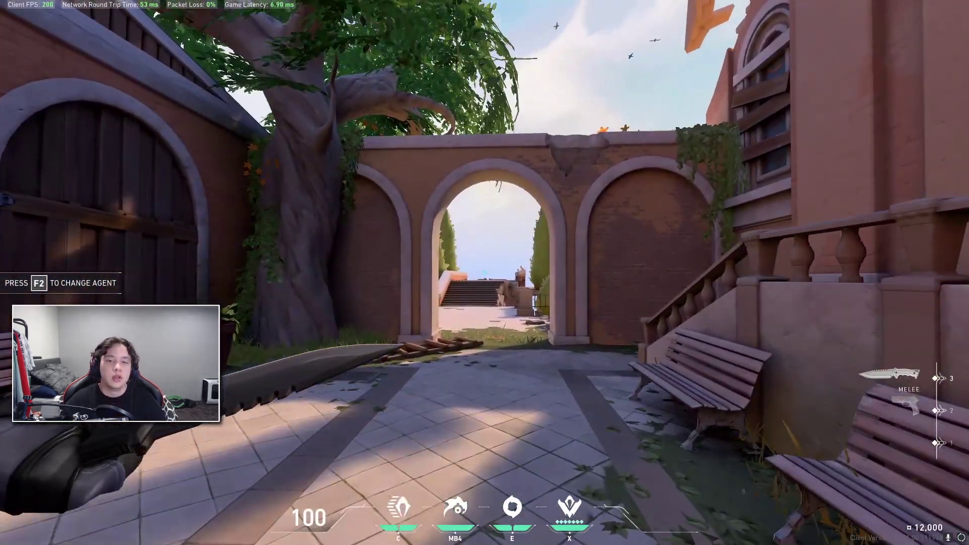
key(w)
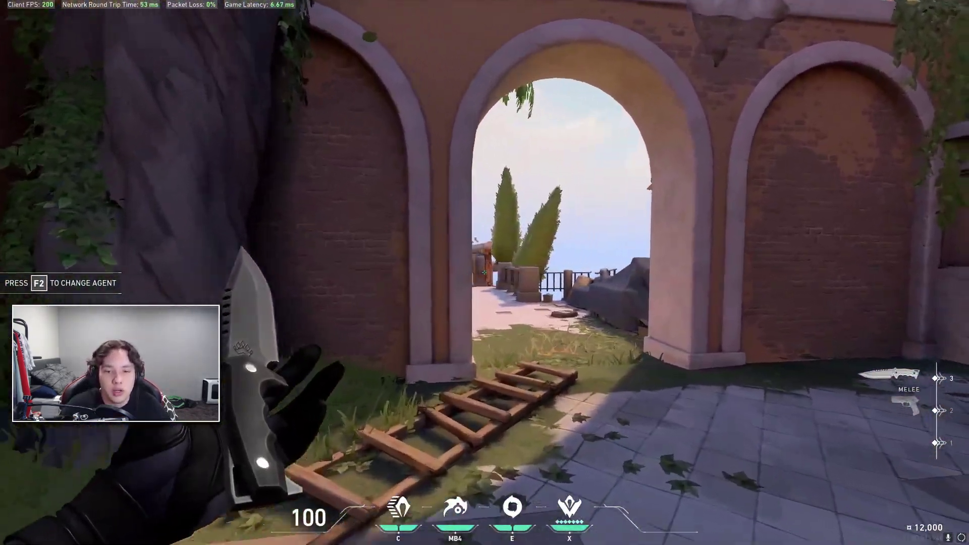